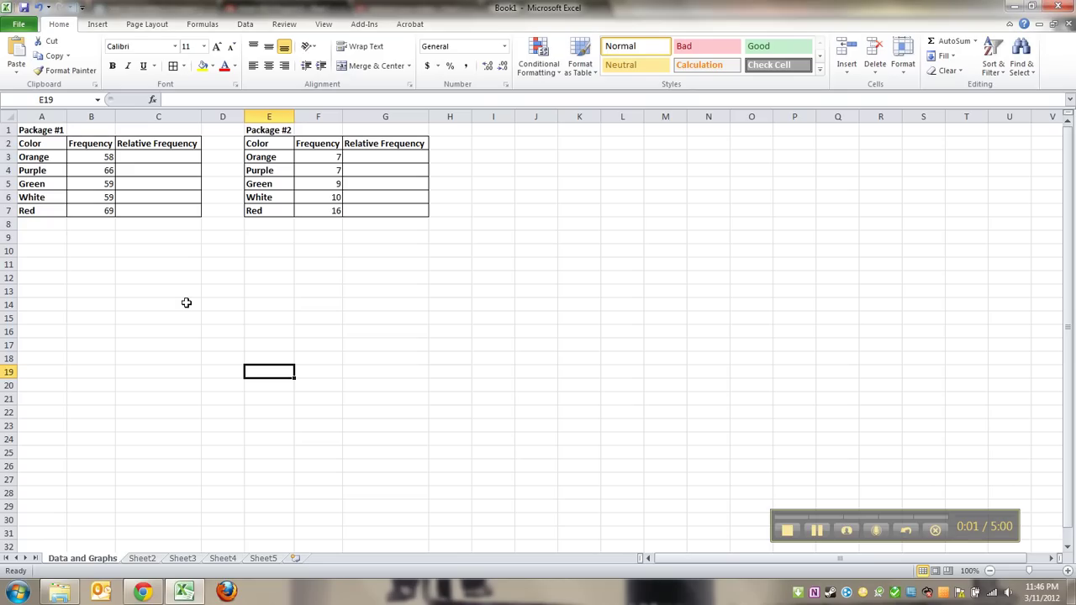
# Review the Package #1 table's title, Color header, color names and frequencies 58 through 69.
pyautogui.click(41, 130)
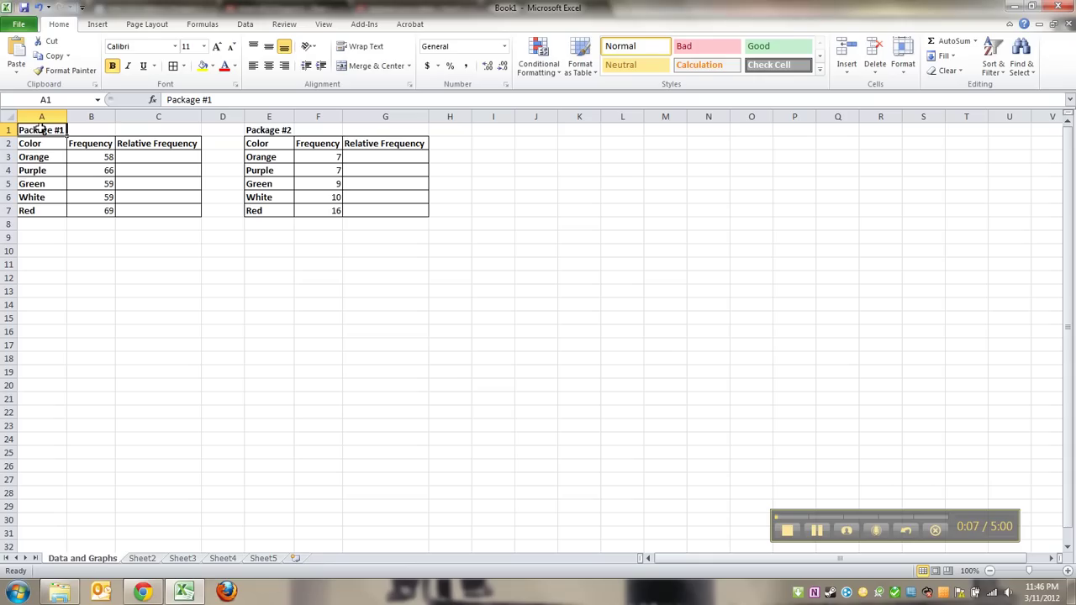
pyautogui.press('Return')
pyautogui.press('Return')
pyautogui.hotkey('shift', 'Down')
pyautogui.hotkey('shift', 'Down')
pyautogui.hotkey('shift', 'Down')
pyautogui.hotkey('shift', 'Down')
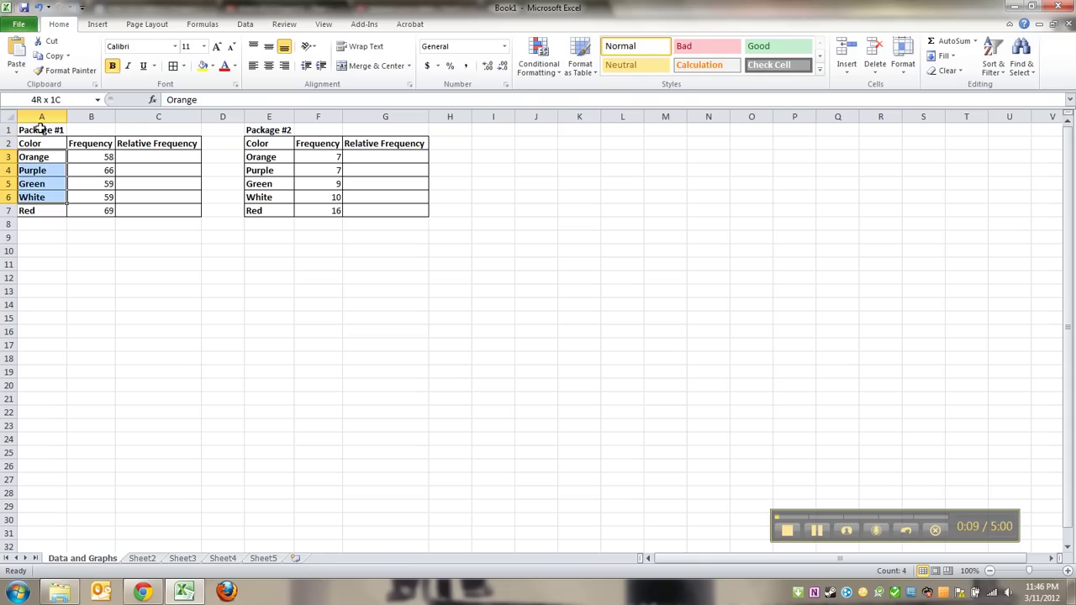
pyautogui.press('Right')
pyautogui.hotkey('shift', 'Down')
pyautogui.hotkey('shift', 'Down')
pyautogui.hotkey('shift', 'Down')
pyautogui.hotkey('shift', 'Down')
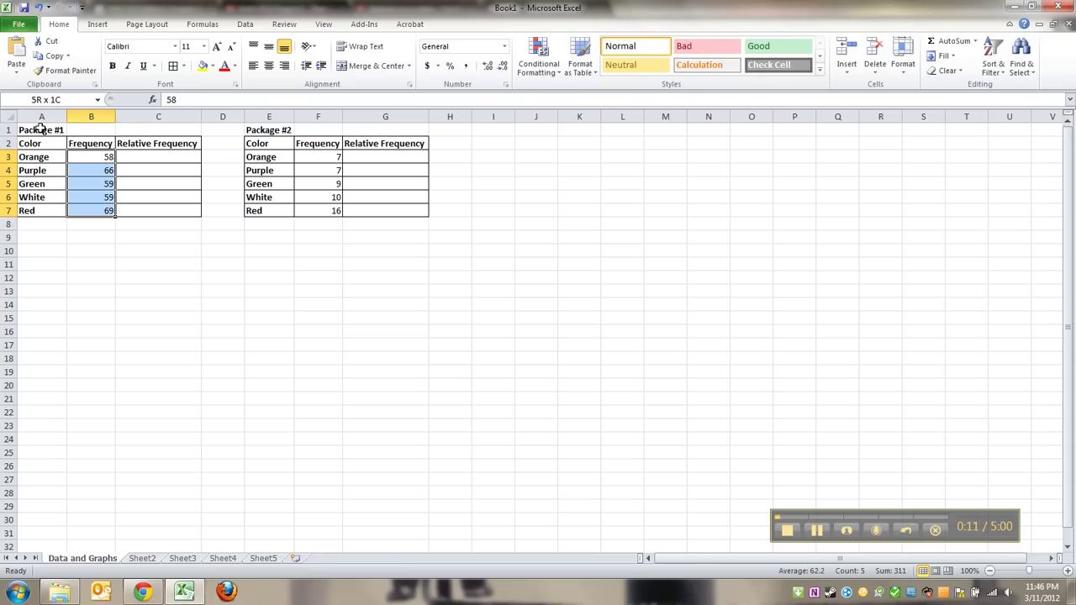
pyautogui.press('Right')
pyautogui.press('Right')
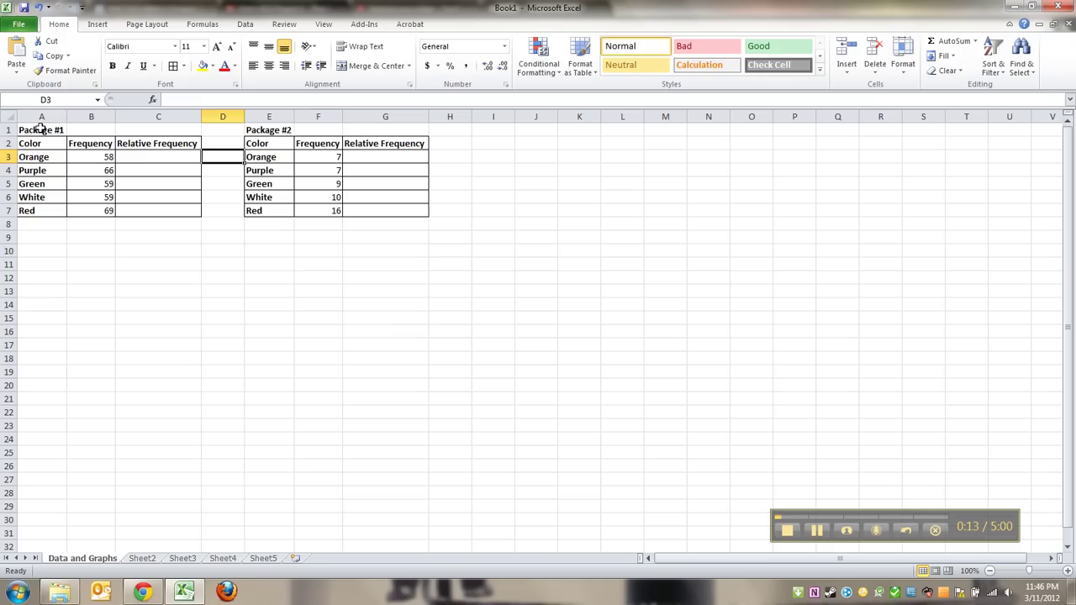
pyautogui.press('Right')
pyautogui.press('Left')
pyautogui.press('Left')
pyautogui.press('Left')
pyautogui.press('Left')
pyautogui.press('Up')
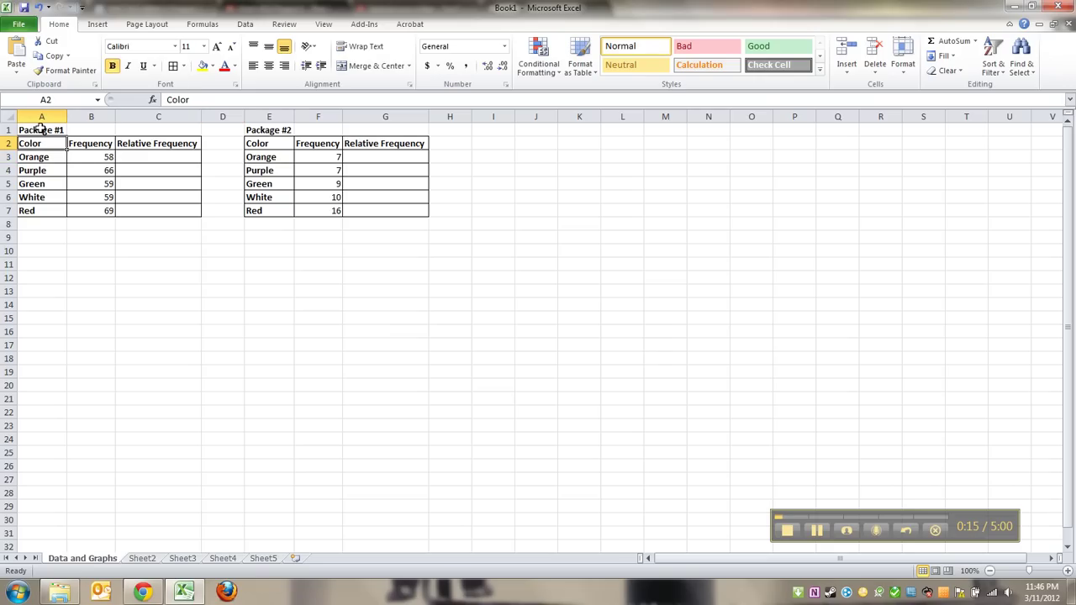
pyautogui.hotkey('shift', 'Right')
pyautogui.hotkey('shift', 'Right')
pyautogui.hotkey('shift', 'Down')
pyautogui.hotkey('shift', 'Right')
pyautogui.hotkey('shift', 'Left')
pyautogui.hotkey('shift', 'Left')
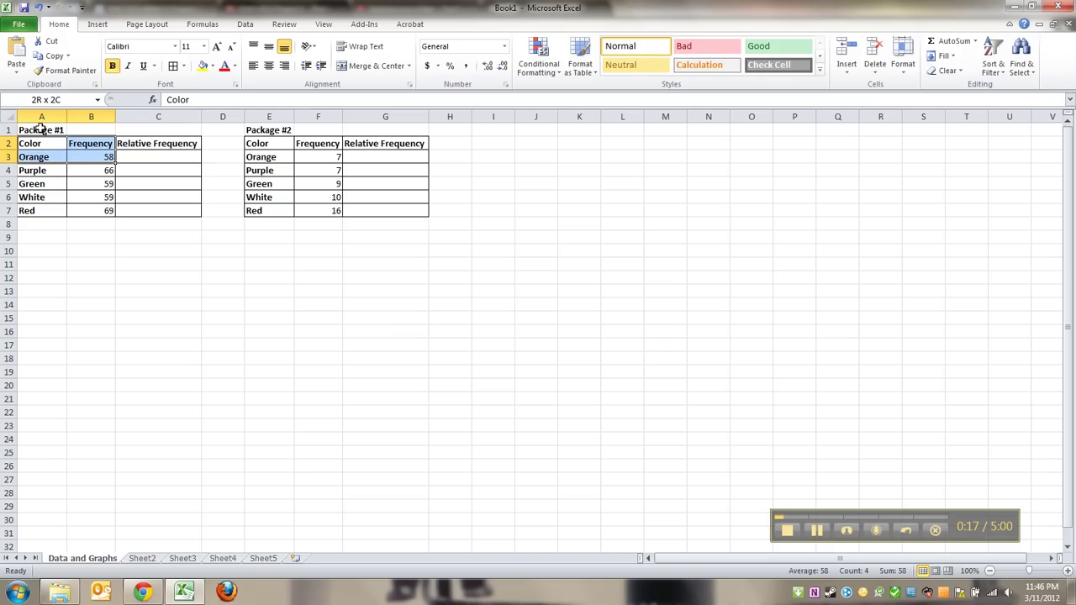
pyautogui.press('Right')
pyautogui.press('Right')
# Look over the Package #2 table's headers and rows, then select cell B8 below Package #1.
pyautogui.press('Right')
pyautogui.press('Right')
pyautogui.hotkey('shift', 'Down')
pyautogui.hotkey('shift', 'Down')
pyautogui.hotkey('shift', 'Right')
pyautogui.hotkey('shift', 'Right')
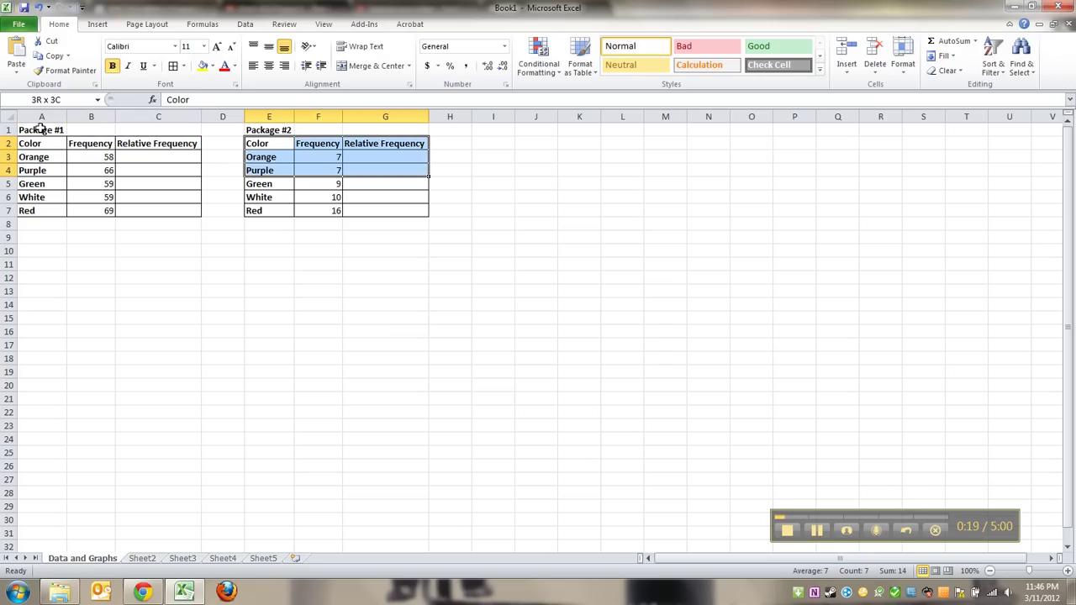
pyautogui.hotkey('shift', 'Down')
pyautogui.hotkey('shift', 'Left')
pyautogui.hotkey('shift', 'Left')
pyautogui.hotkey('shift', 'Down')
pyautogui.press('Right')
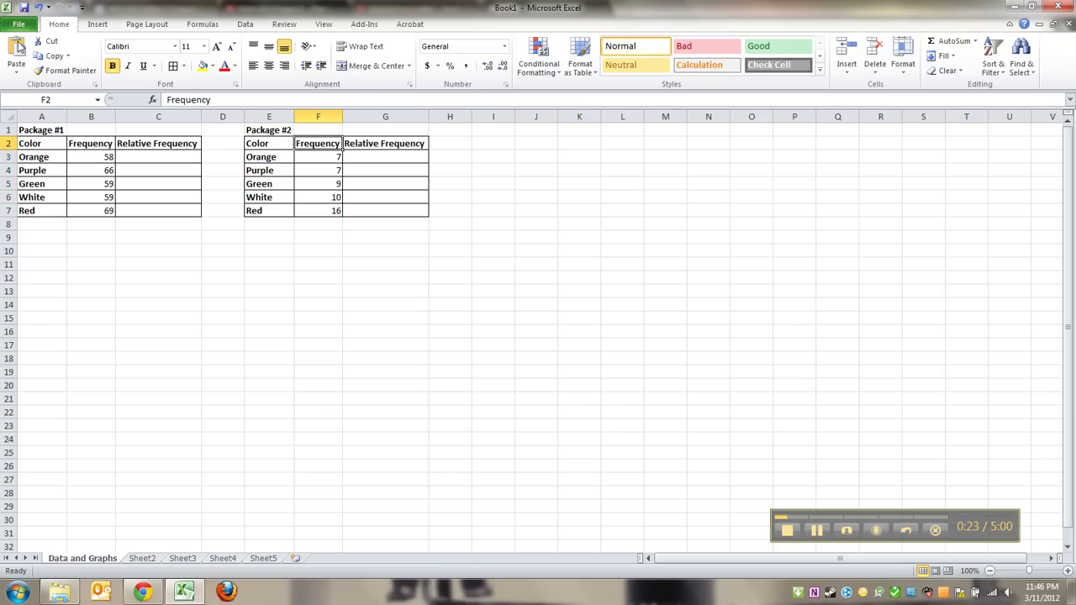
pyautogui.click(88, 233)
pyautogui.click(95, 223)
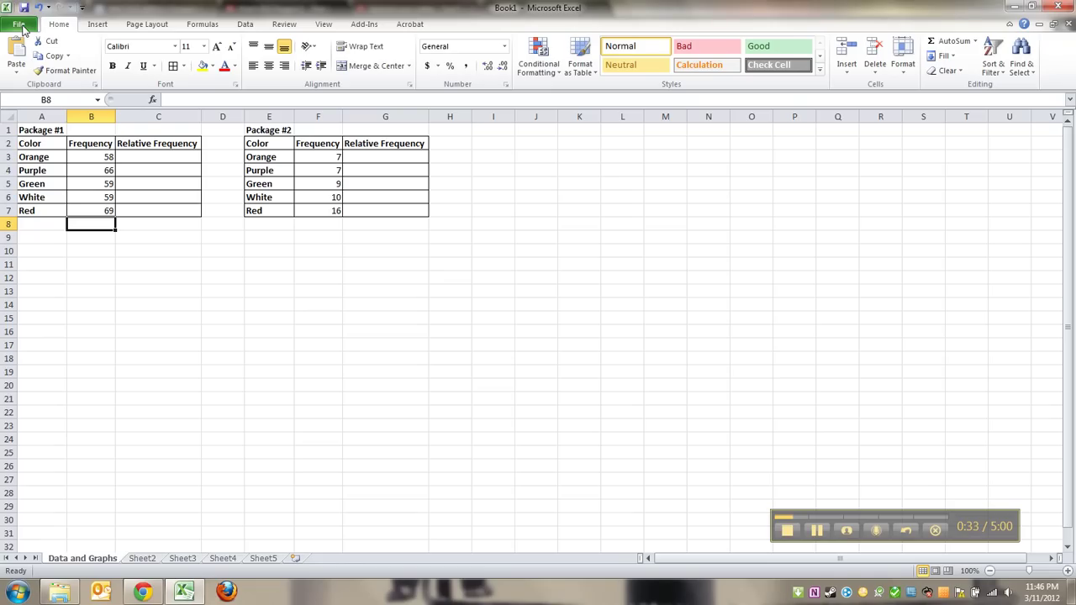
# Start a Save As for the workbook with the Desktop as the save location.
pyautogui.click(20, 25)
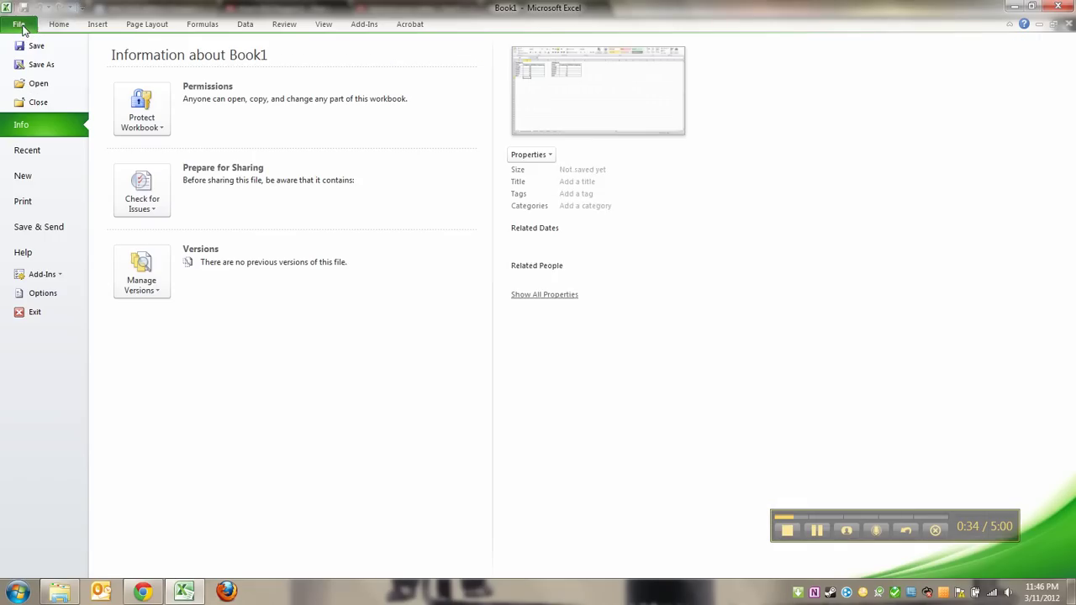
pyautogui.click(40, 65)
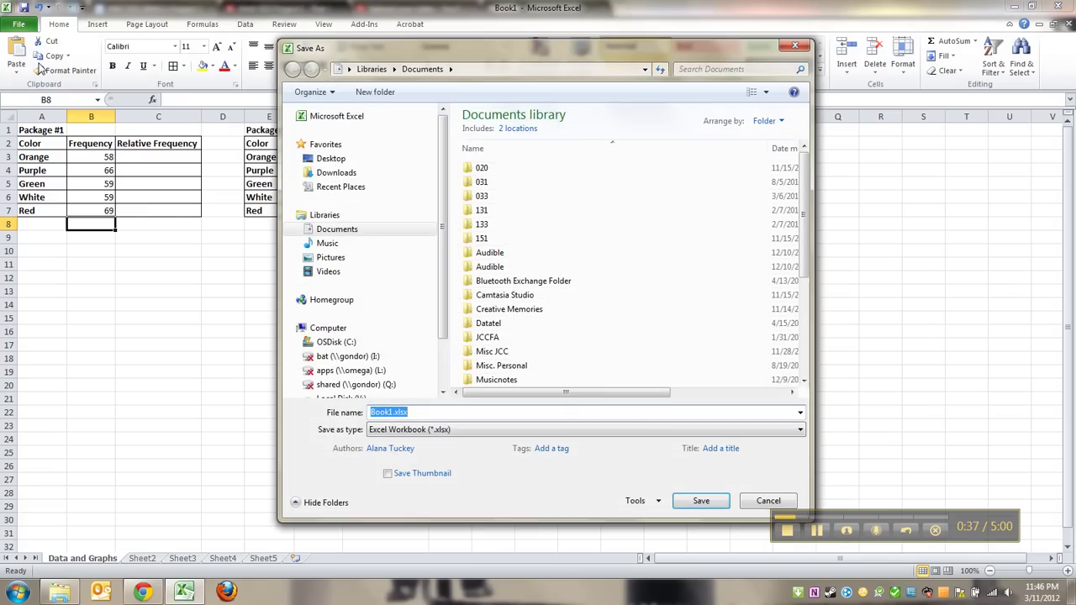
pyautogui.click(366, 160)
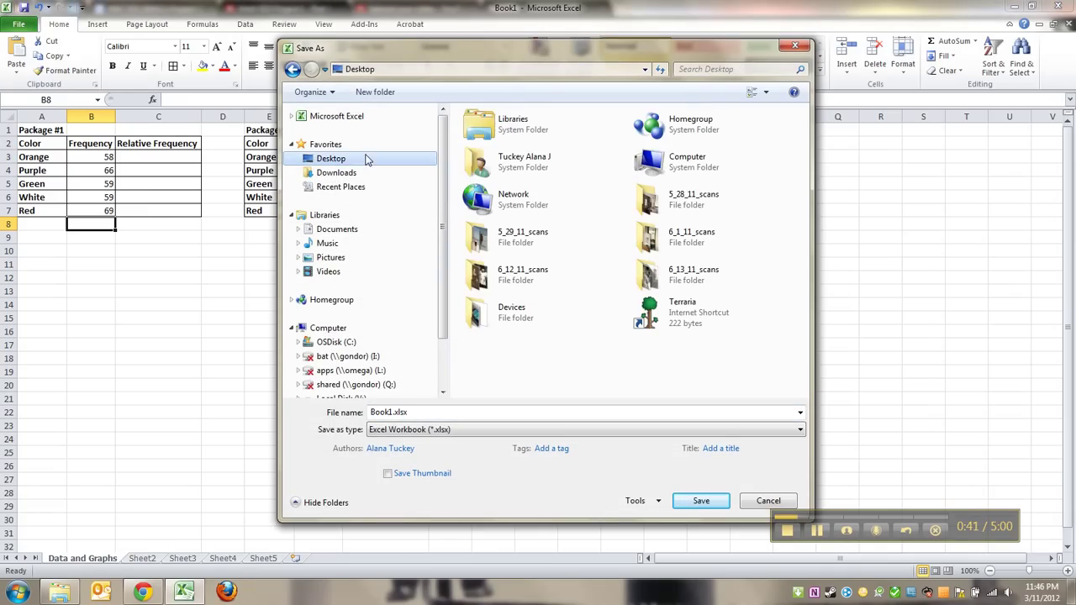
pyautogui.click(324, 232)
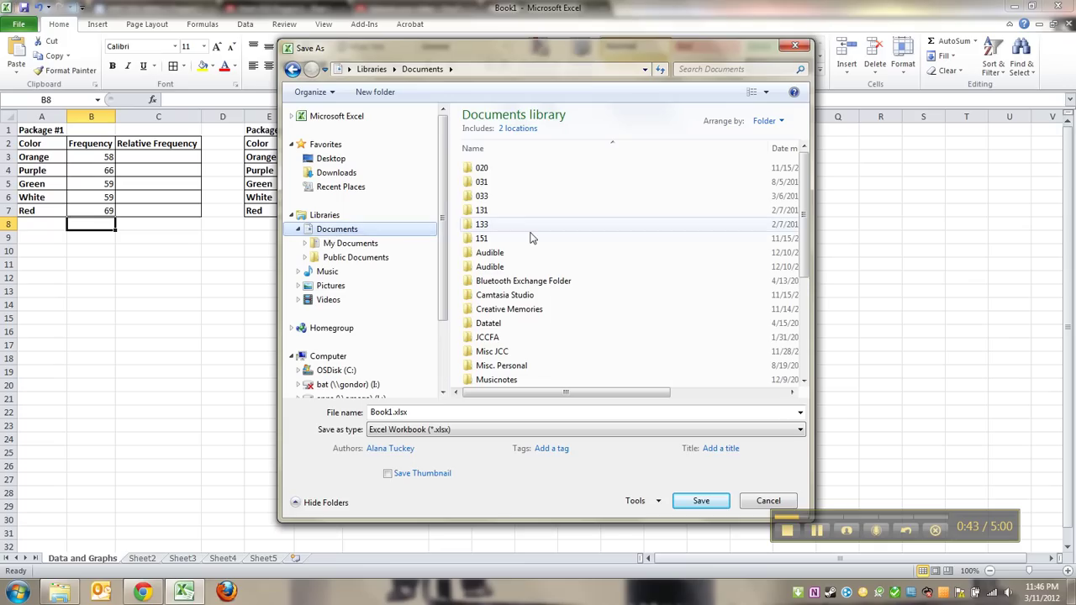
pyautogui.doubleClick(486, 196)
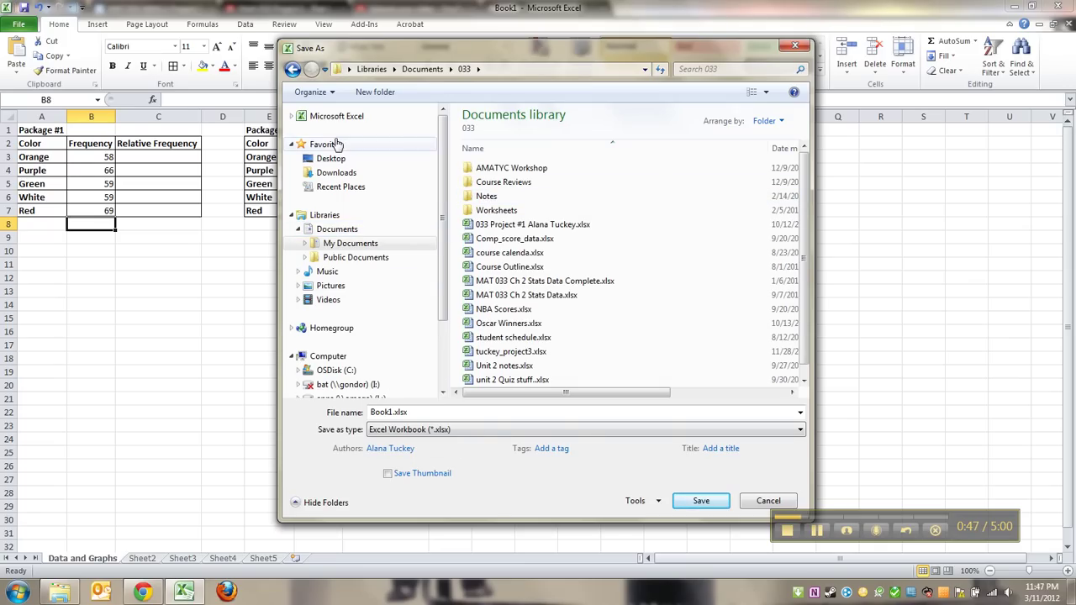
pyautogui.click(330, 159)
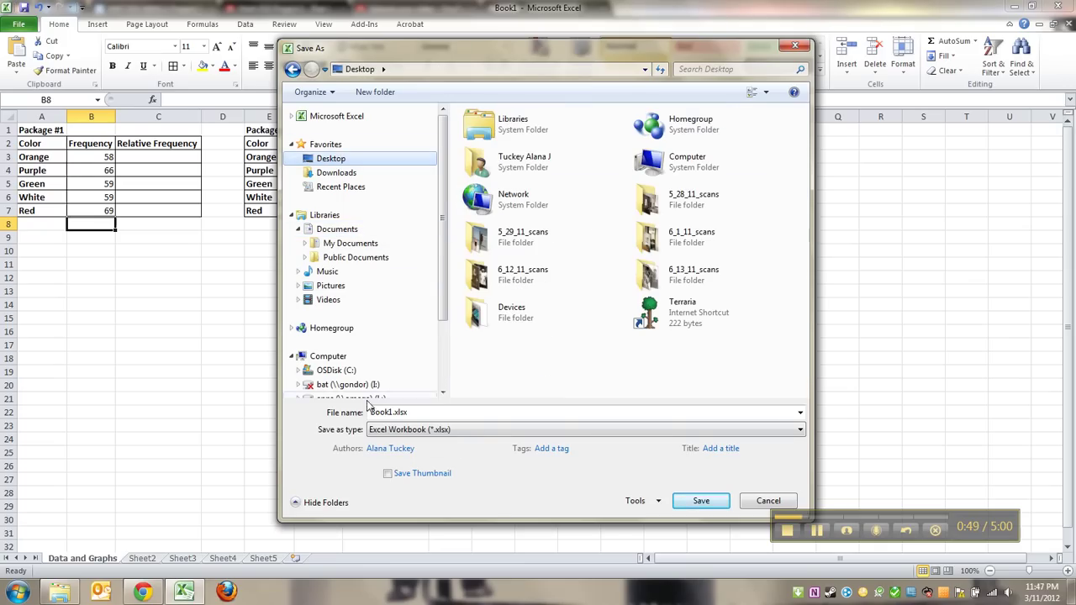
# Replace the default Book1 file name with 033yummy.
pyautogui.doubleClick(394, 413)
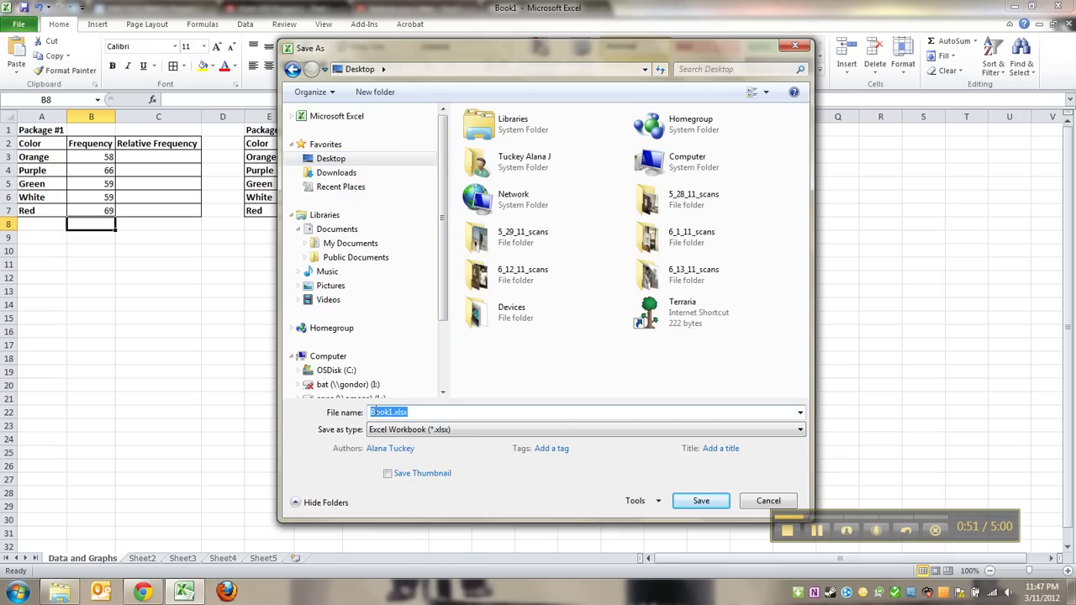
pyautogui.click(393, 413)
pyautogui.press('BackSpace')
pyautogui.press('BackSpace')
pyautogui.press('BackSpace')
pyautogui.press('BackSpace')
pyautogui.press('BackSpace')
pyautogui.write('033yummy')
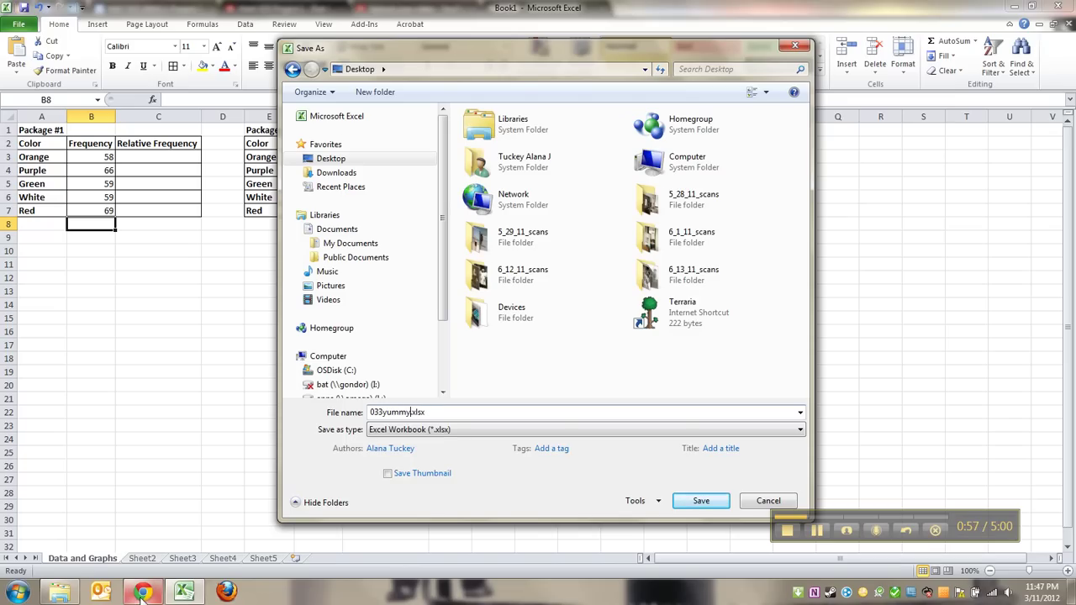
# Show the project instructions in Chrome at Step 5 and highlight the required file-name pattern.
pyautogui.click(142, 594)
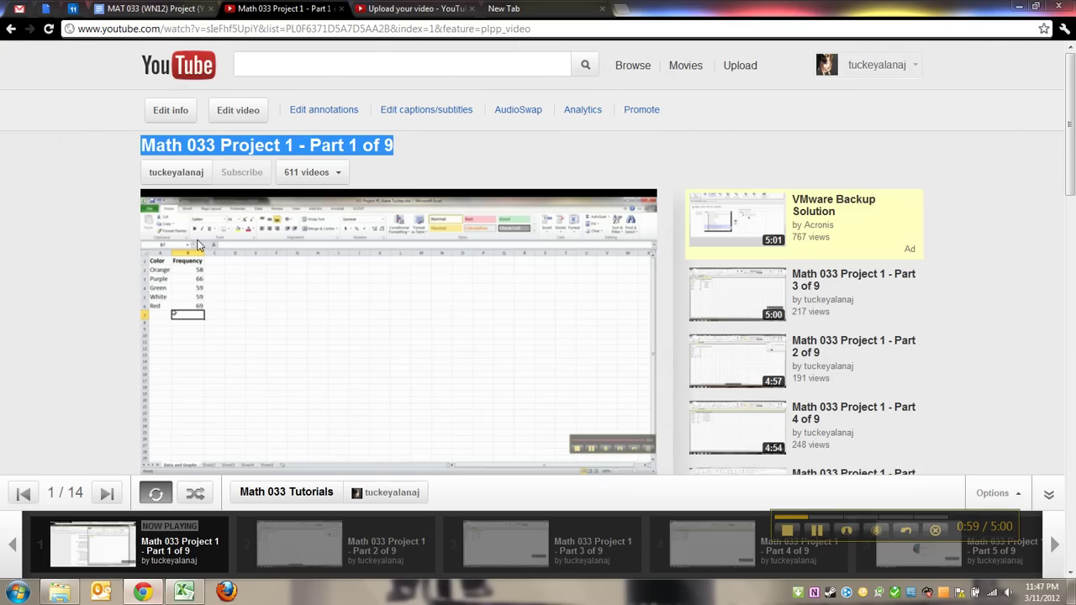
pyautogui.click(186, 8)
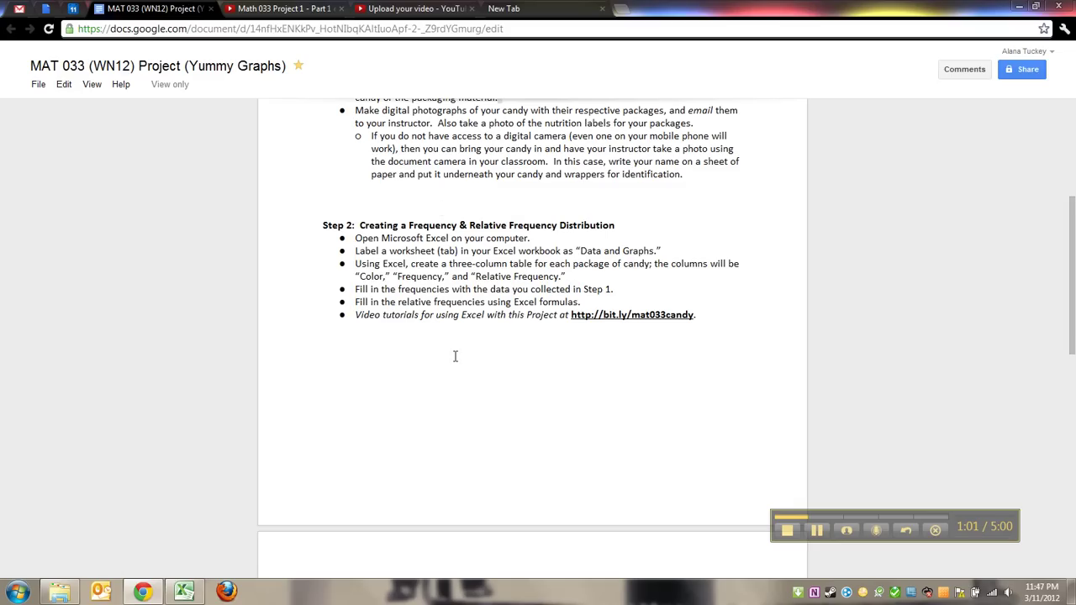
pyautogui.scroll(-15, 460, 391)
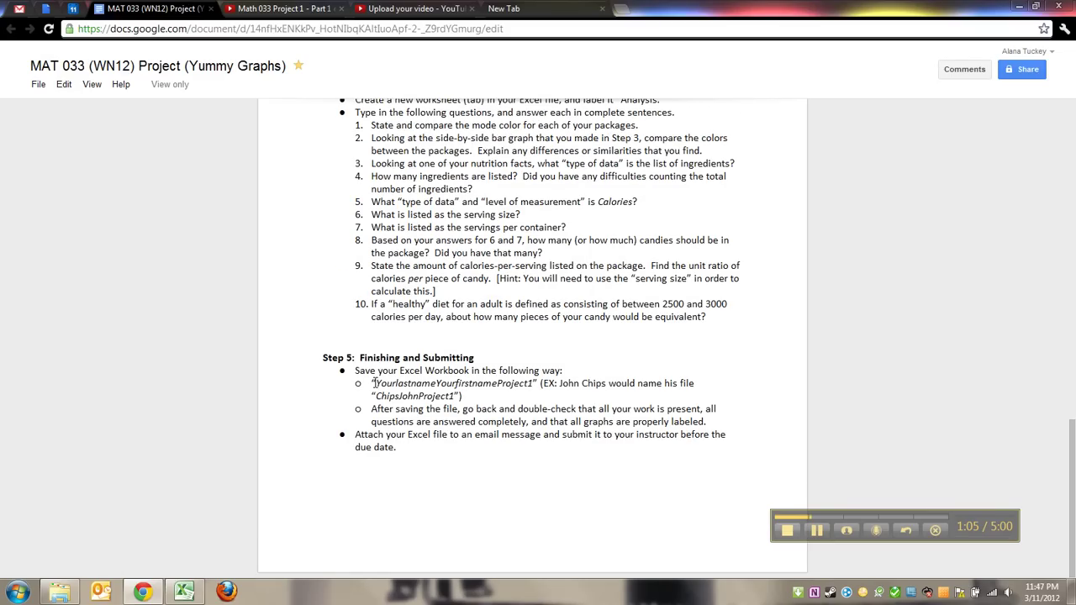
pyautogui.moveTo(374, 384); pyautogui.dragTo(533, 384)
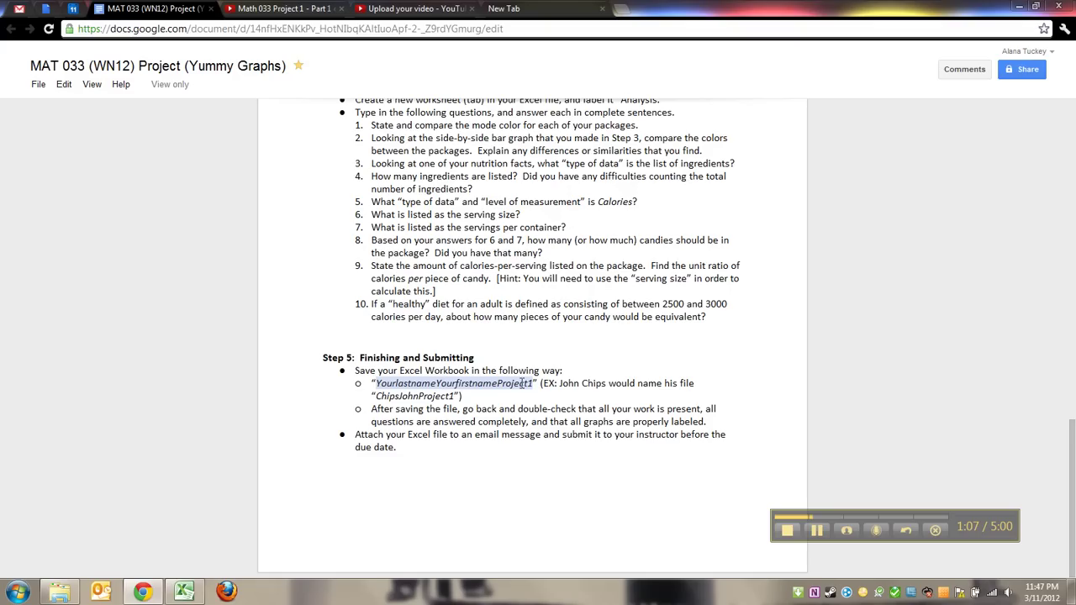
pyautogui.click(531, 384)
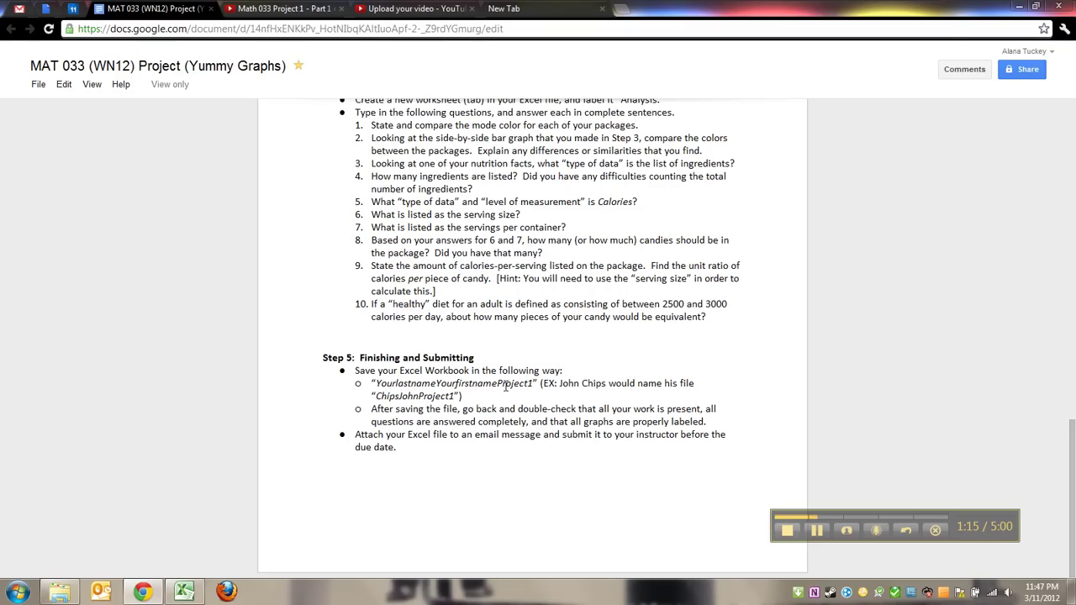
# Highlight the lastname-firstname part of the naming pattern, then go back to Excel.
pyautogui.moveTo(375, 383); pyautogui.dragTo(493, 384)
pyautogui.click(817, 532)
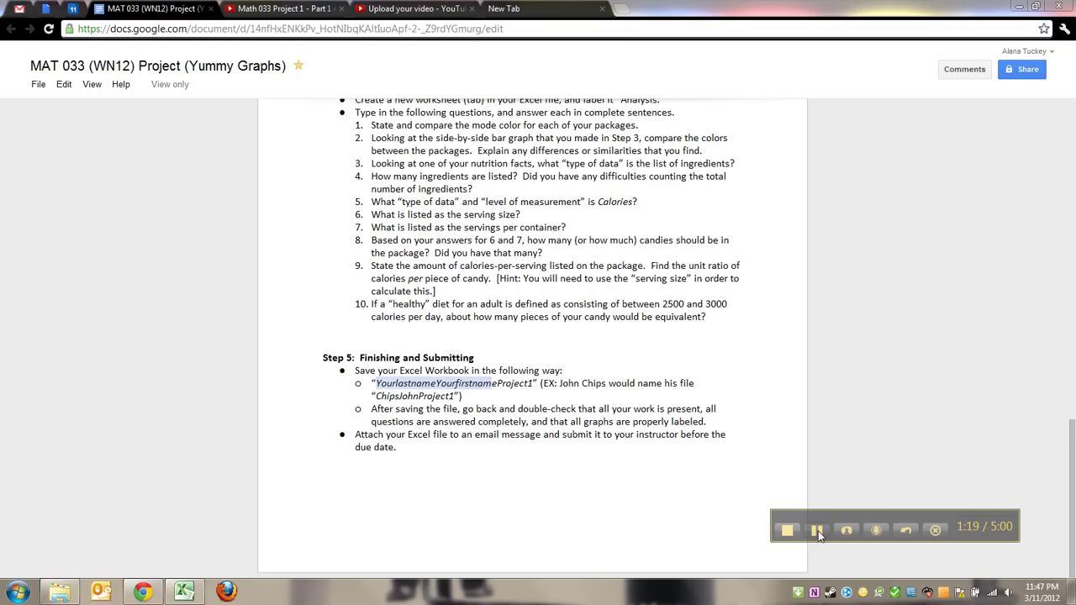
pyautogui.click(818, 531)
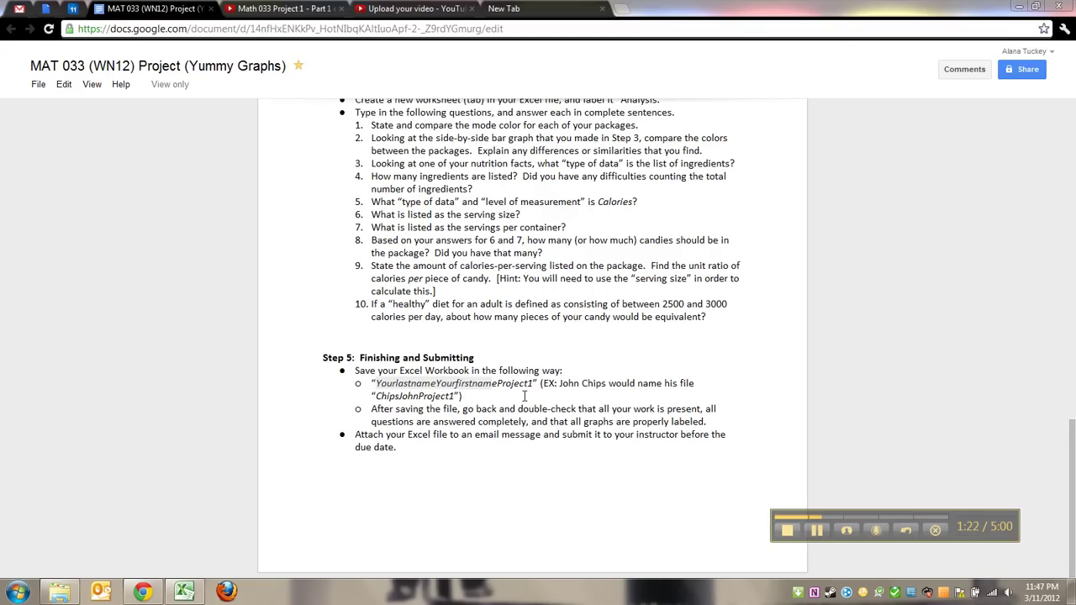
pyautogui.click(532, 388)
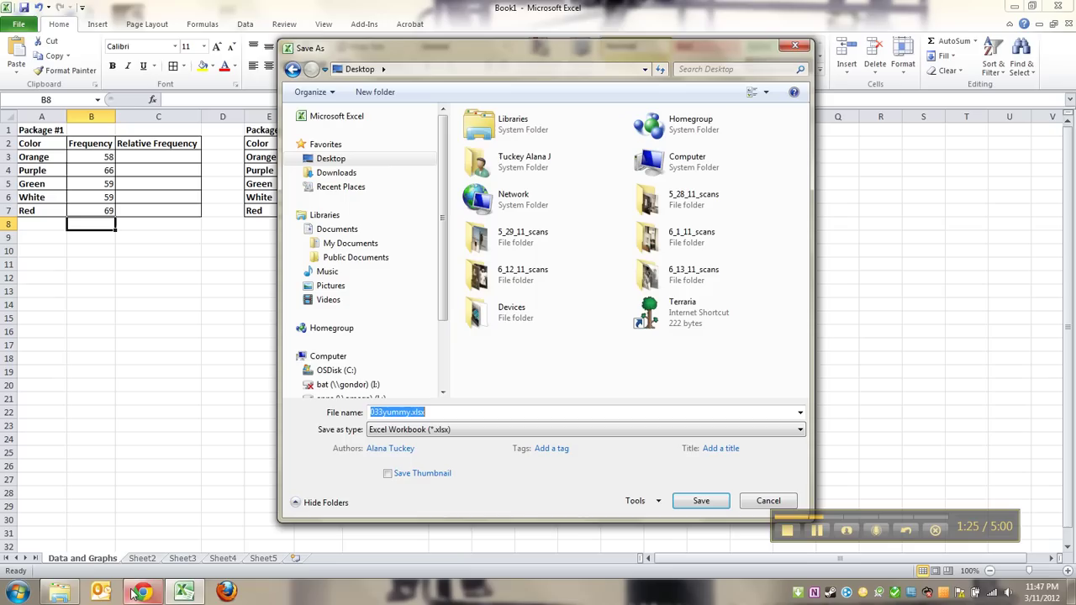
pyautogui.click(185, 592)
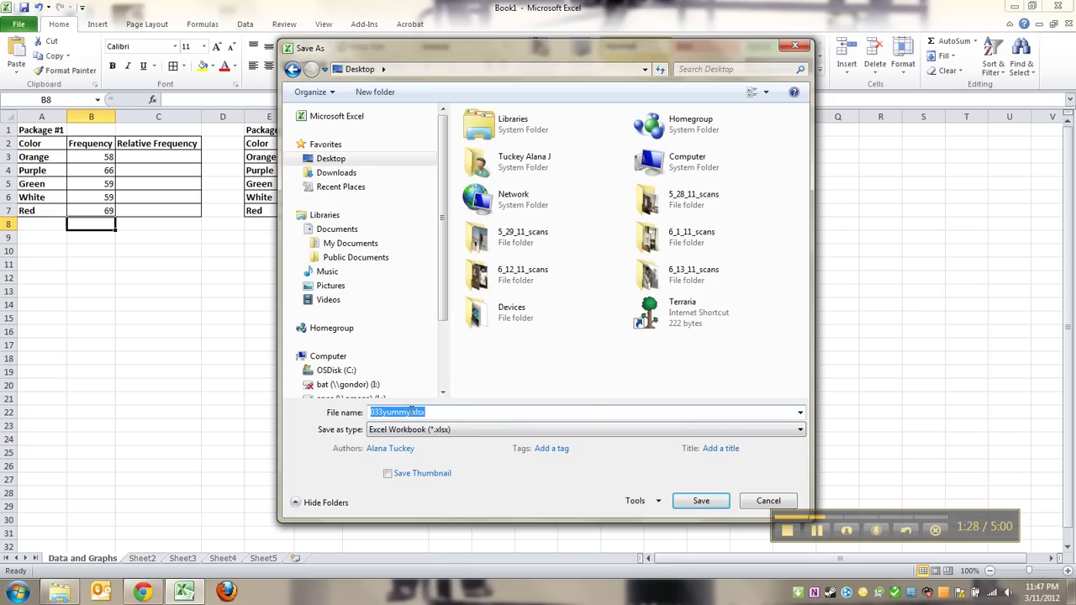
# Change the file name to the student's last and first name, an underscore, and yummyproject.
pyautogui.click(412, 412)
pyautogui.doubleClick(389, 412)
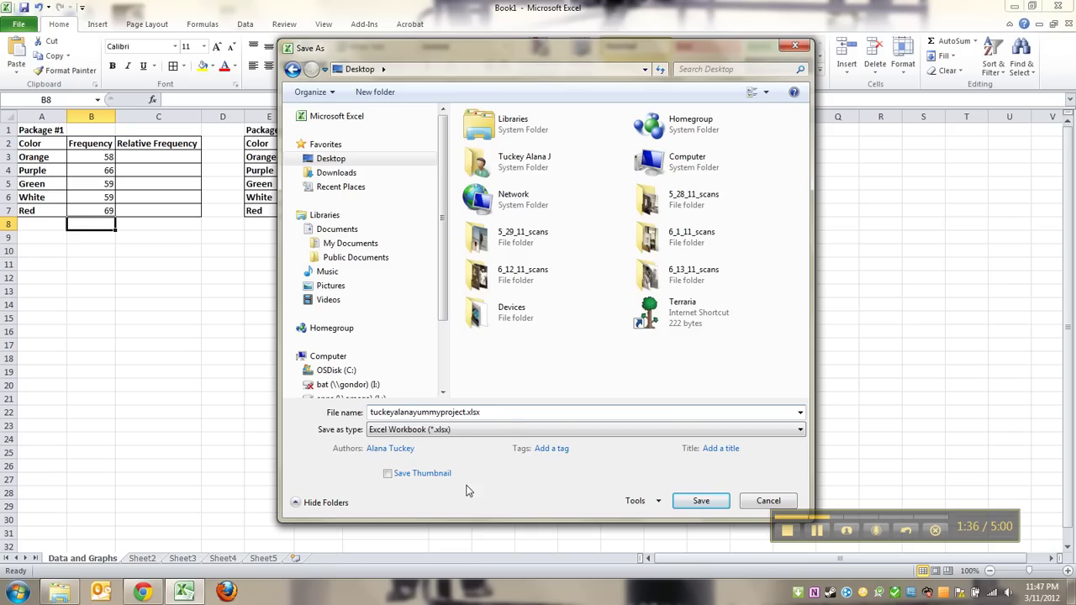
pyautogui.click(415, 411)
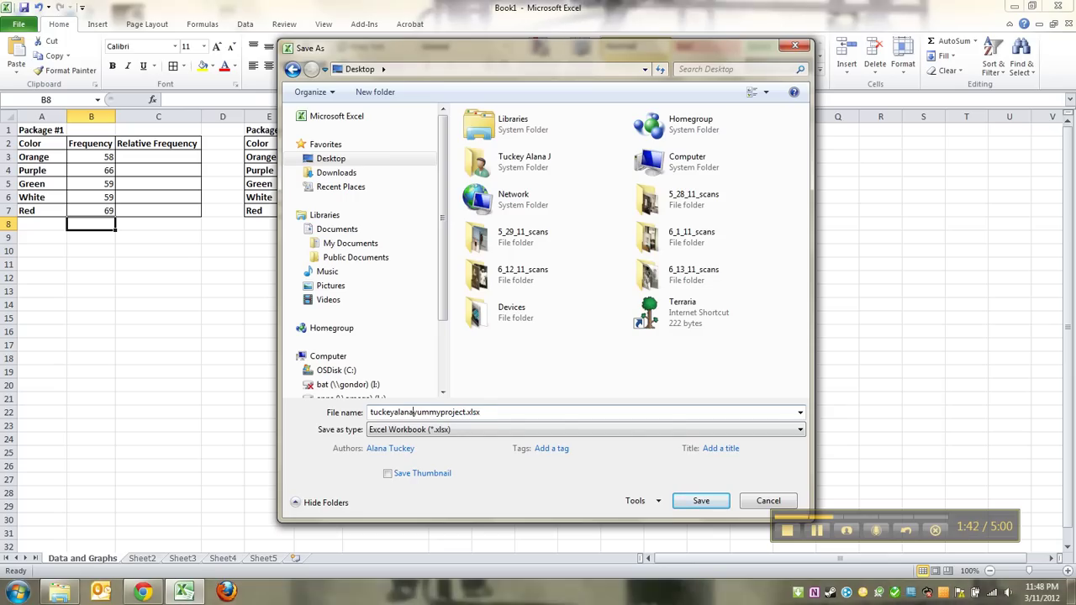
pyautogui.write('_')
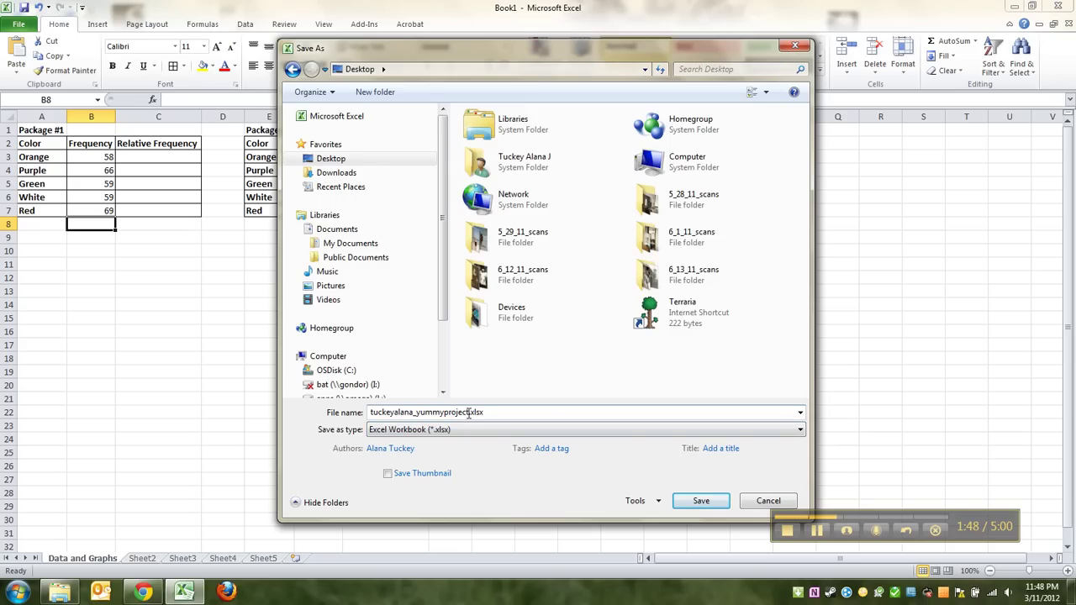
# Check the new file name and save the workbook to the Desktop as .xlsx.
pyautogui.moveTo(370, 412); pyautogui.dragTo(414, 408)
pyautogui.moveTo(447, 413); pyautogui.dragTo(417, 409)
pyautogui.click(418, 411)
pyautogui.moveTo(461, 412)
pyautogui.mouseDown()
pyautogui.moveTo(415, 412)
pyautogui.moveTo(455, 412)
pyautogui.moveTo(444, 413)
pyautogui.mouseUp()
pyautogui.click(448, 412)
pyautogui.moveTo(444, 412); pyautogui.dragTo(416, 412)
pyautogui.click(694, 500)
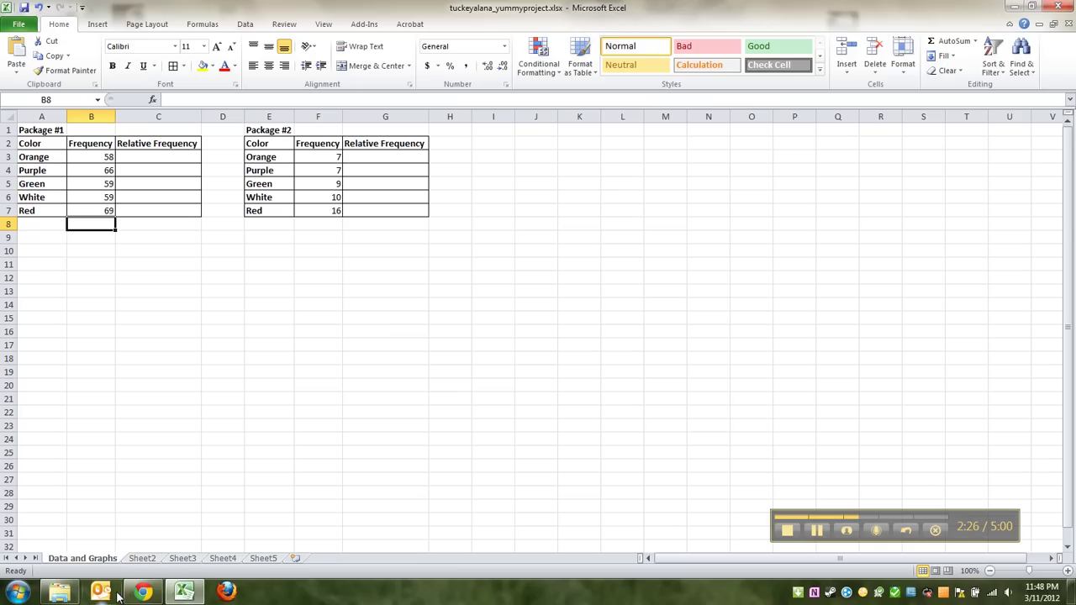
pyautogui.moveTo(140, 595)
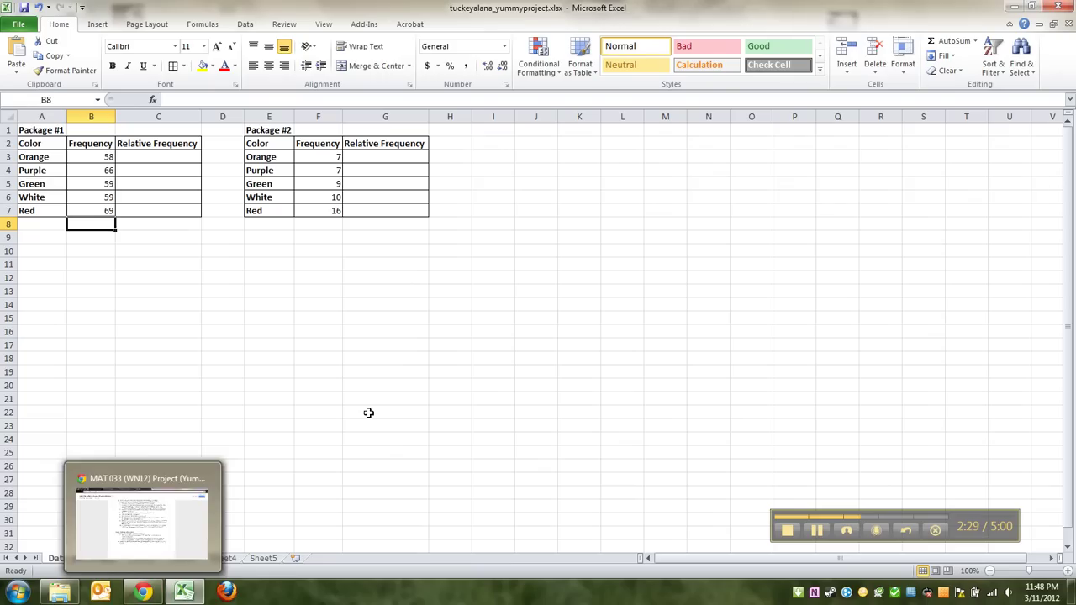
# Return to the spreadsheet and save the workbook.
pyautogui.click(369, 397)
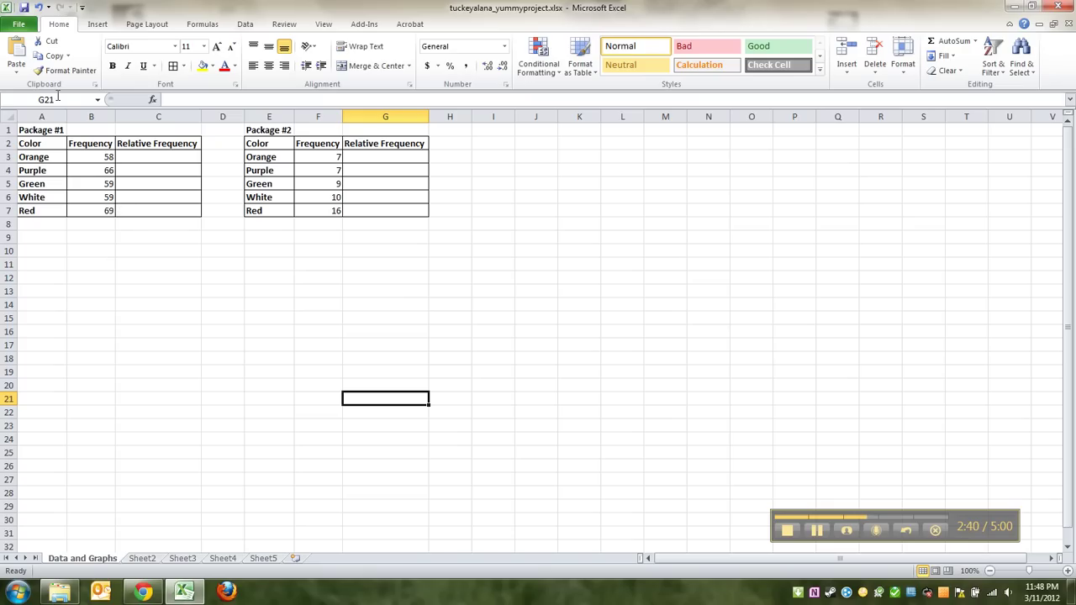
pyautogui.click(180, 261)
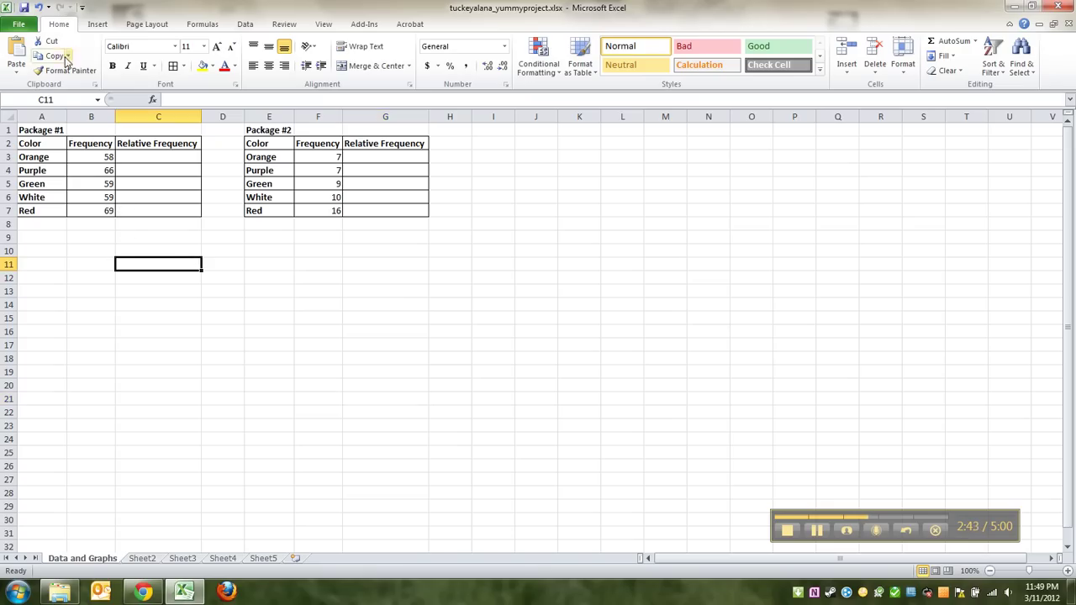
pyautogui.click(24, 8)
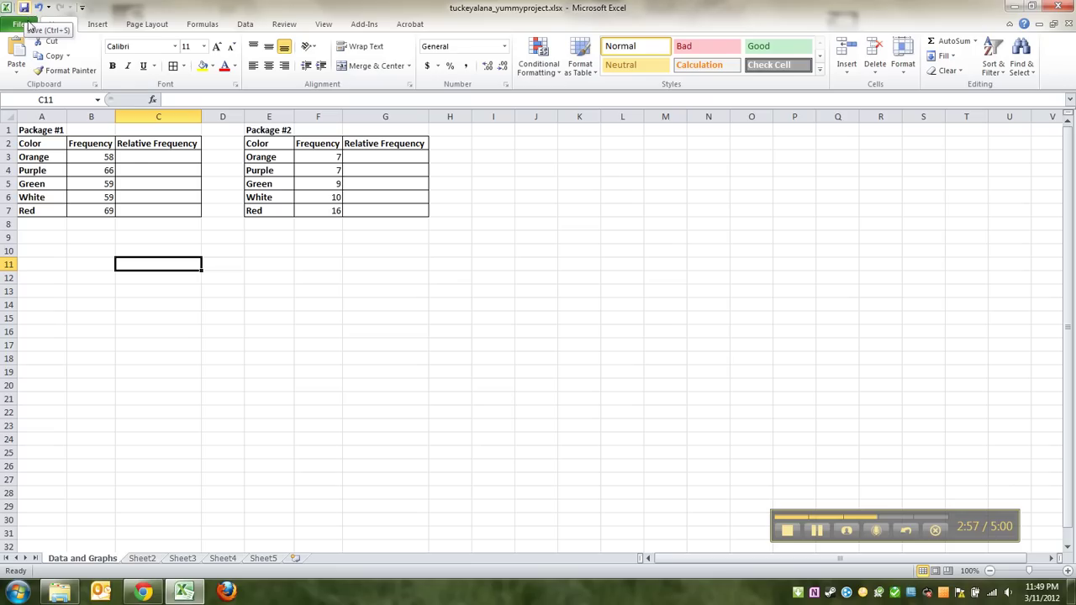
# Check cells C8, B8 and C3 around the Package #1 table, then restore down Excel.
pyautogui.click(147, 237)
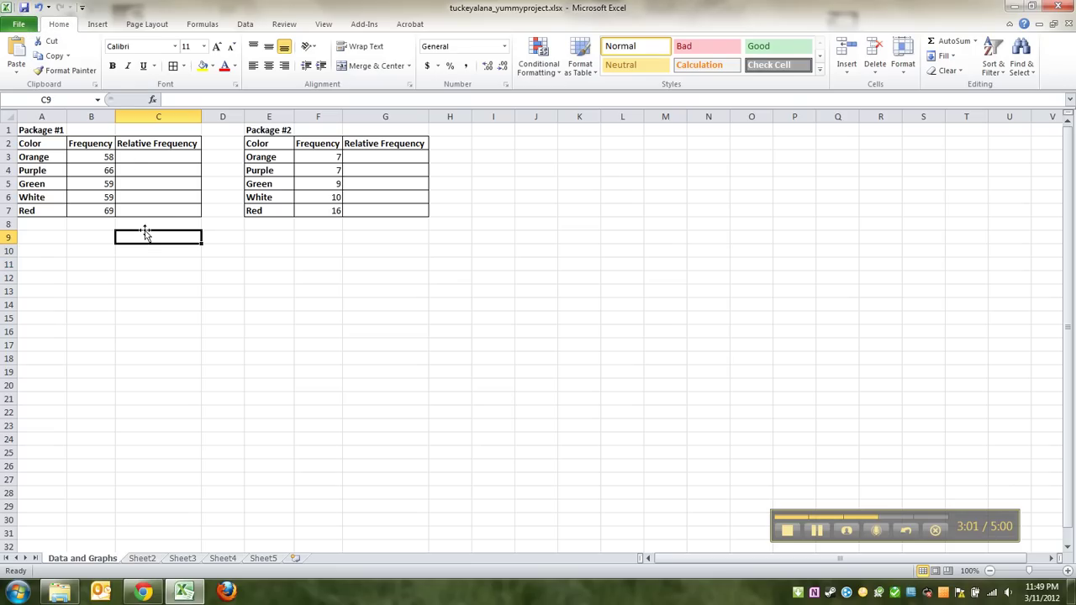
pyautogui.click(144, 226)
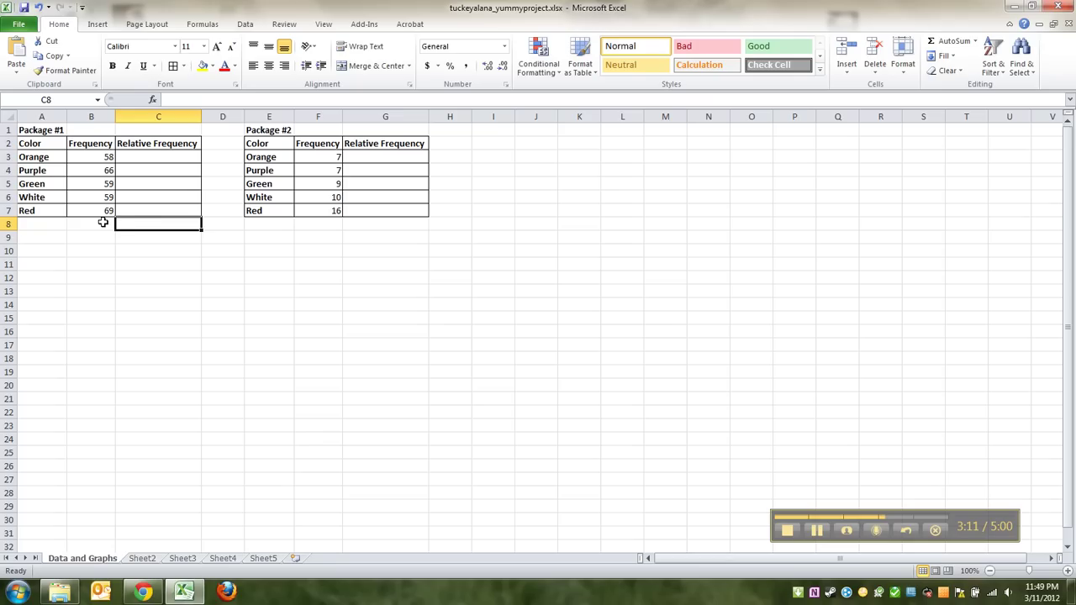
pyautogui.click(103, 222)
pyautogui.click(132, 223)
pyautogui.click(158, 157)
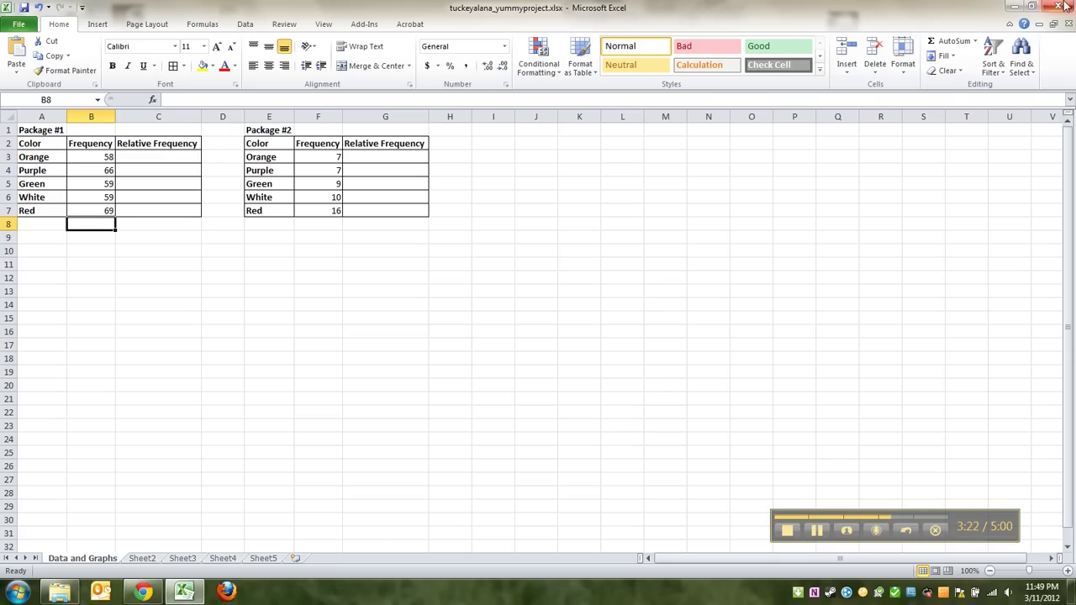
pyautogui.click(1033, 7)
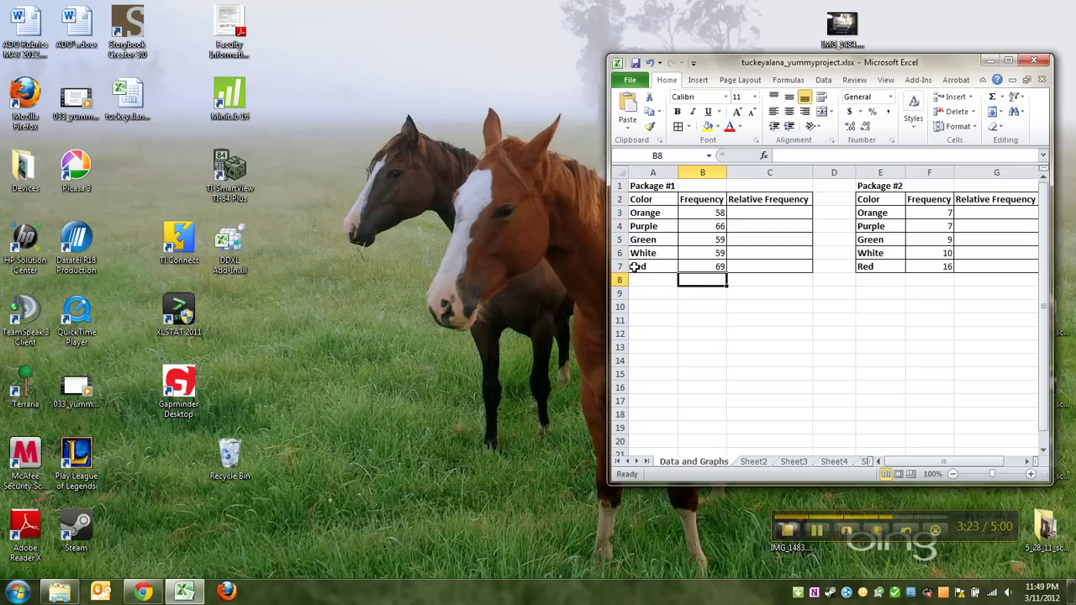
# Read Step 2's lines on the three-column table and relative frequencies, then bring Excel forward.
pyautogui.moveTo(143, 593)
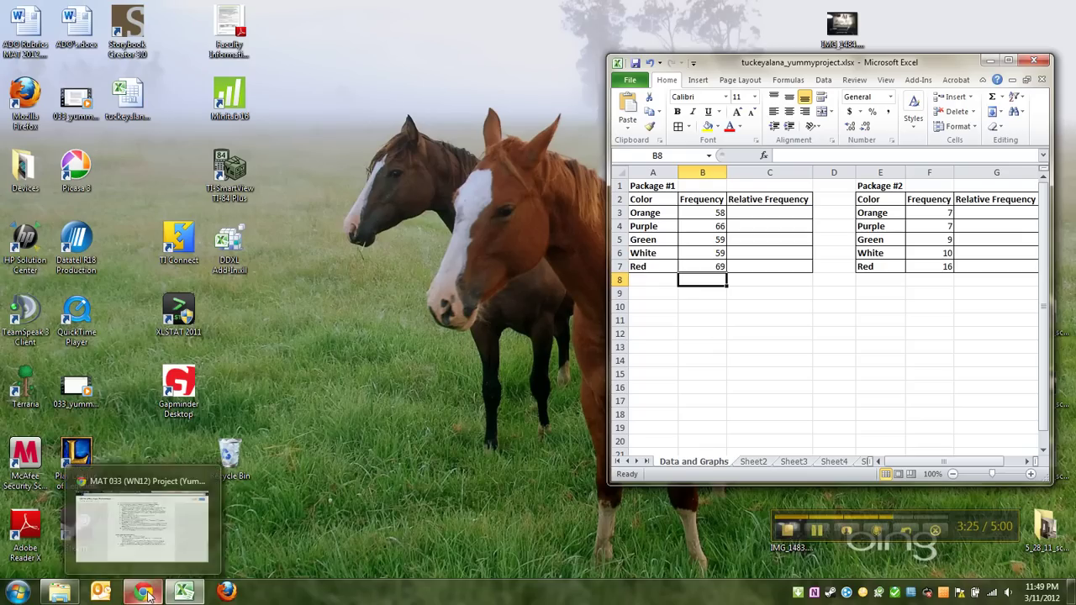
pyautogui.click(143, 538)
pyautogui.scroll(20, 461, 249)
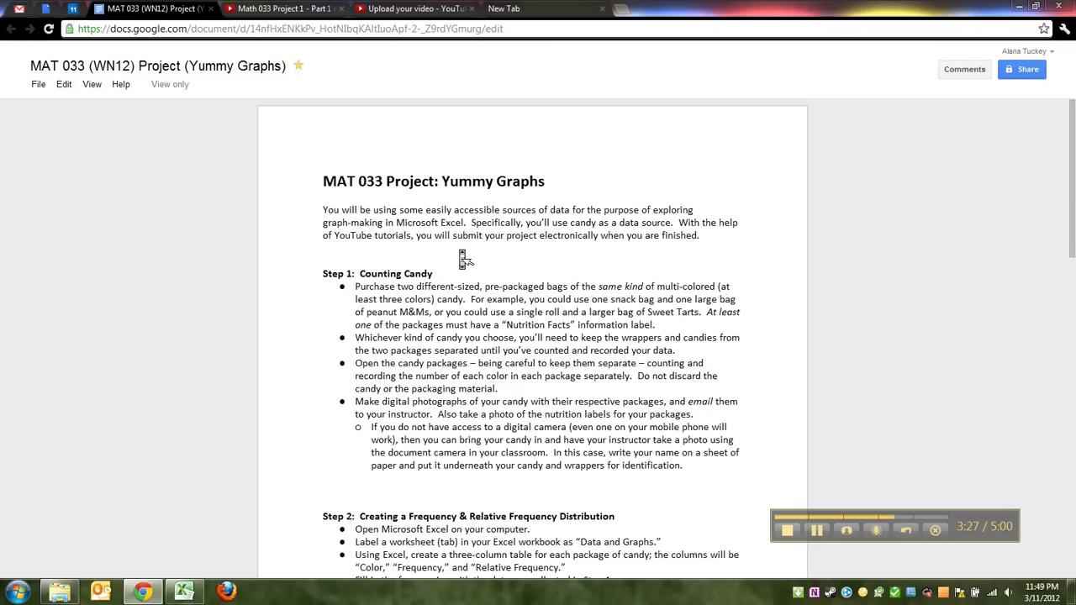
pyautogui.scroll(-5, 461, 250)
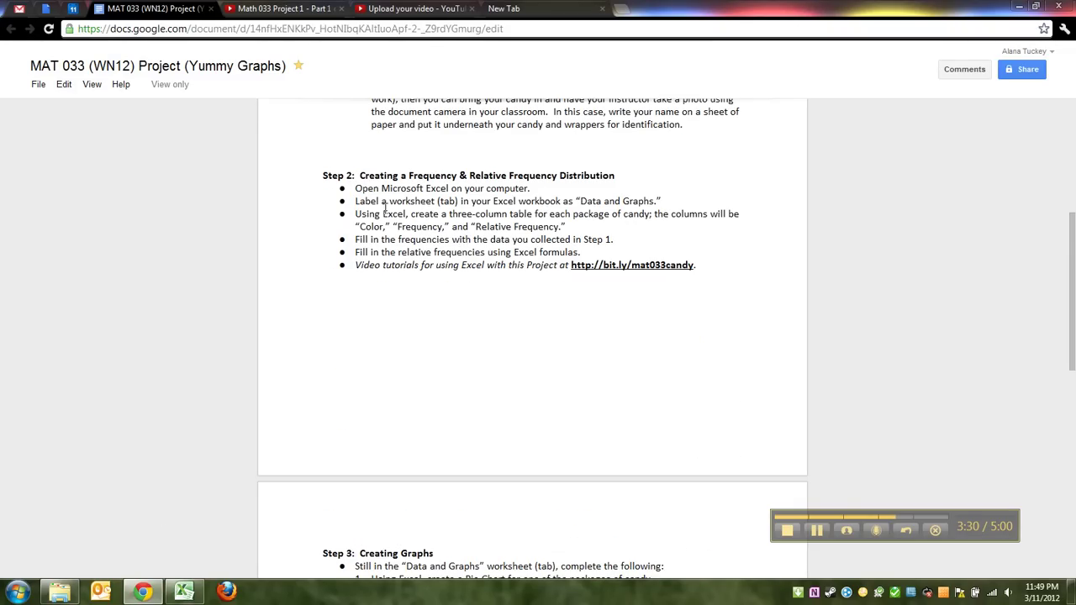
pyautogui.moveTo(411, 214); pyautogui.dragTo(561, 227)
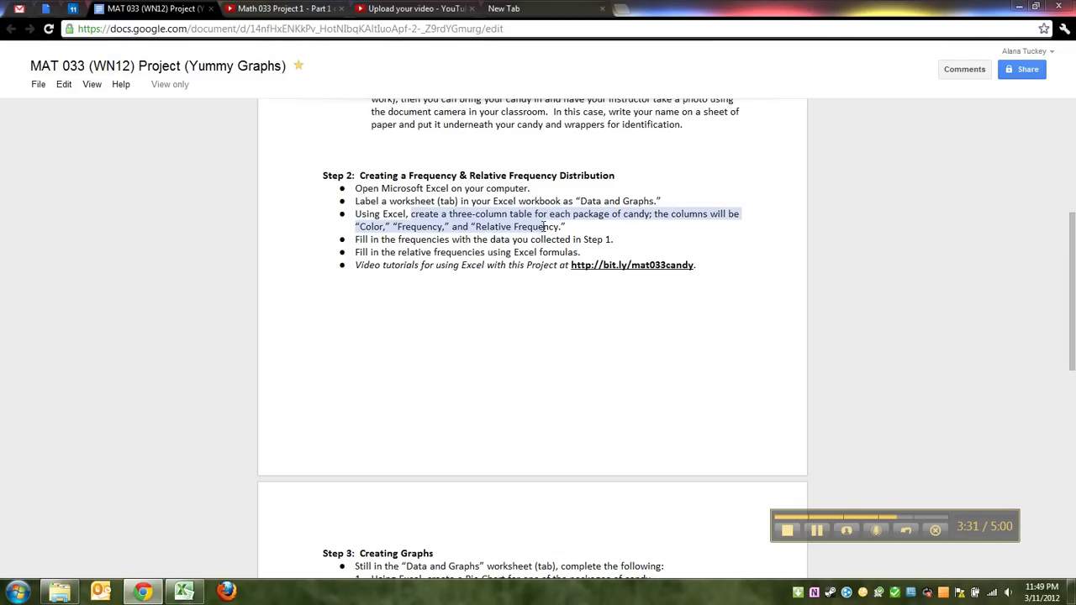
pyautogui.moveTo(356, 250); pyautogui.dragTo(601, 256)
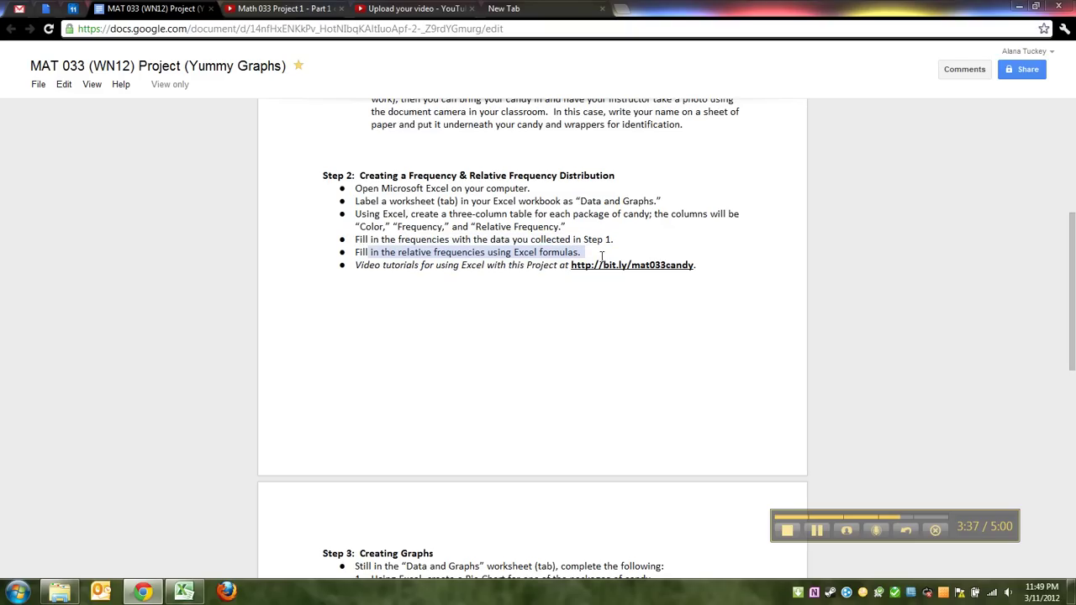
pyautogui.click(585, 255)
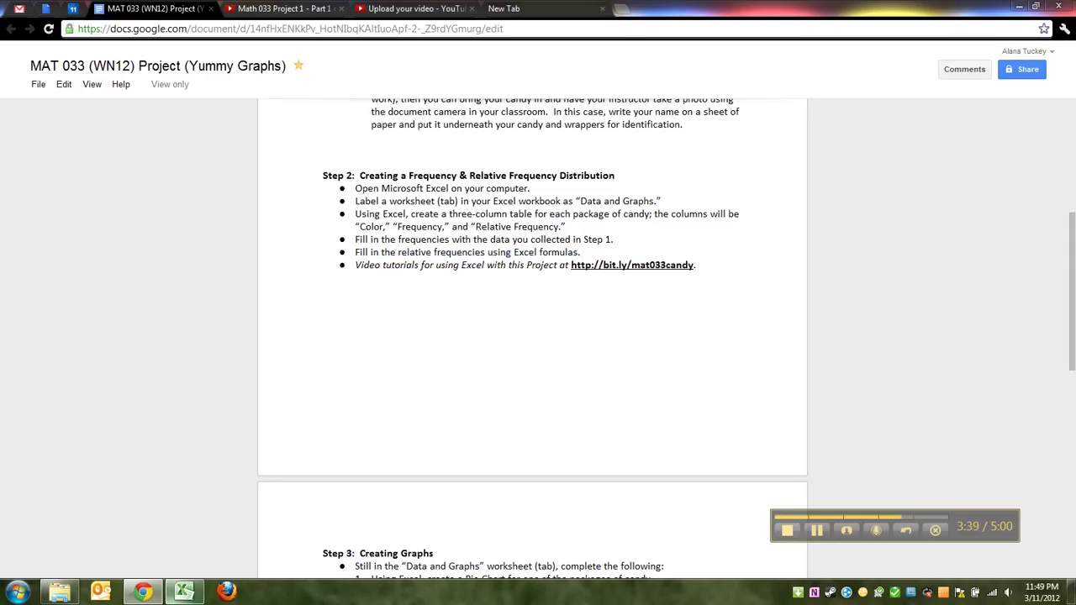
pyautogui.moveTo(184, 592)
pyautogui.click(202, 526)
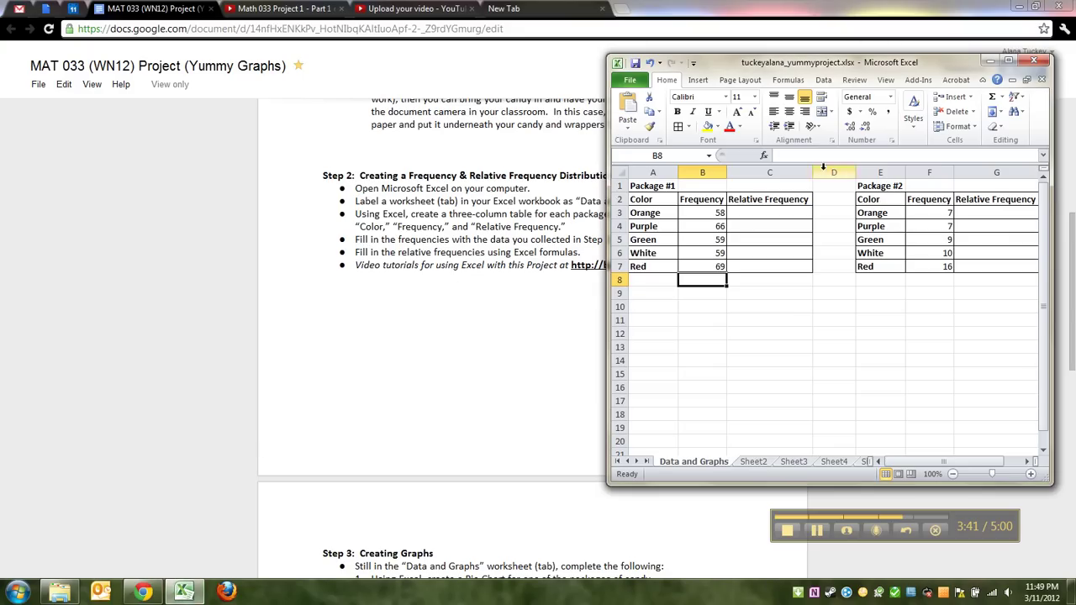
# Maximize Excel and add a bold Total label in A8.
pyautogui.click(1011, 64)
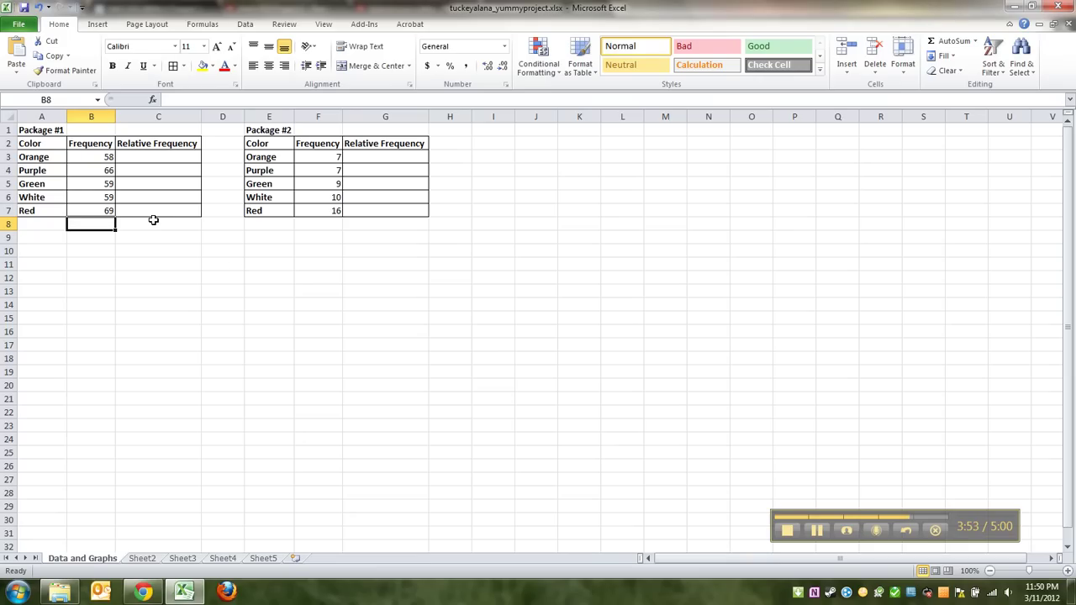
pyautogui.click(38, 223)
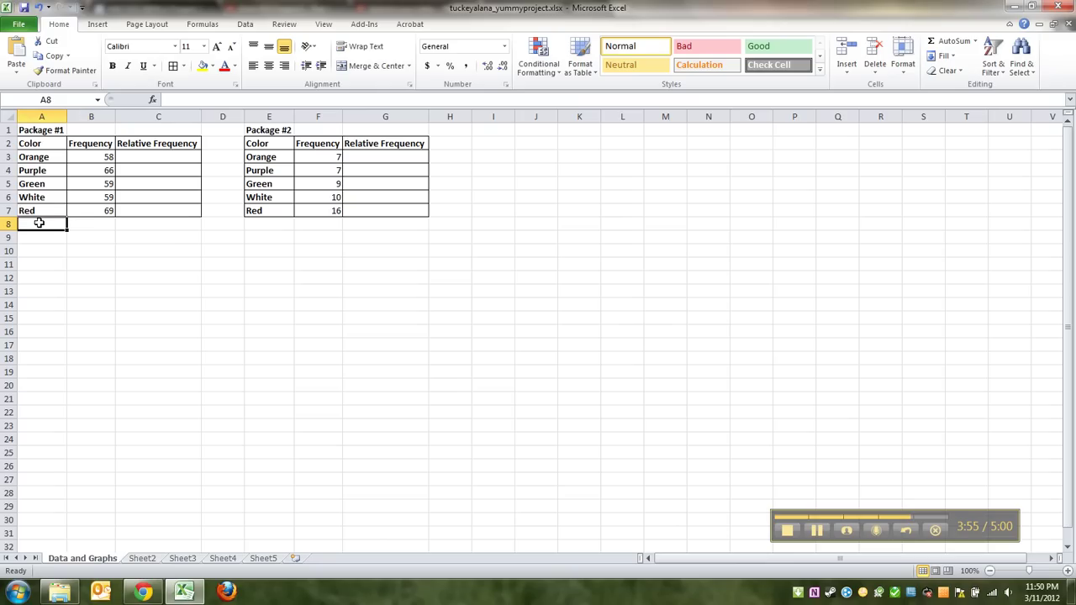
pyautogui.write('Total')
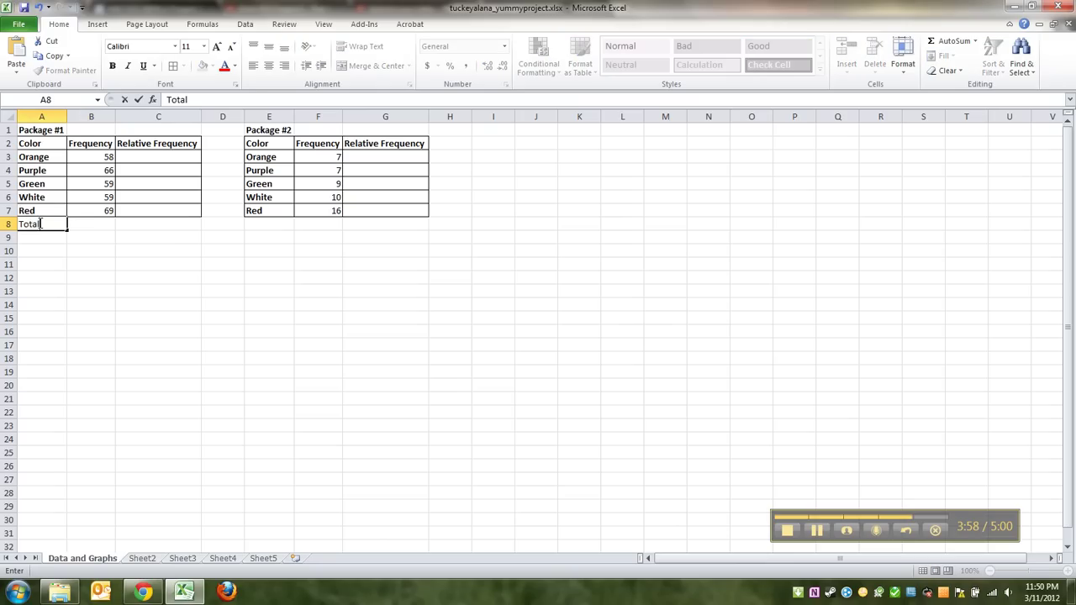
pyautogui.press('Tab')
pyautogui.click(50, 224)
pyautogui.hotkey('ctrl', 'b')
# Enter =SUM(B3:B7) in B8, giving 311, and make it bold.
pyautogui.click(111, 222)
pyautogui.write('=')
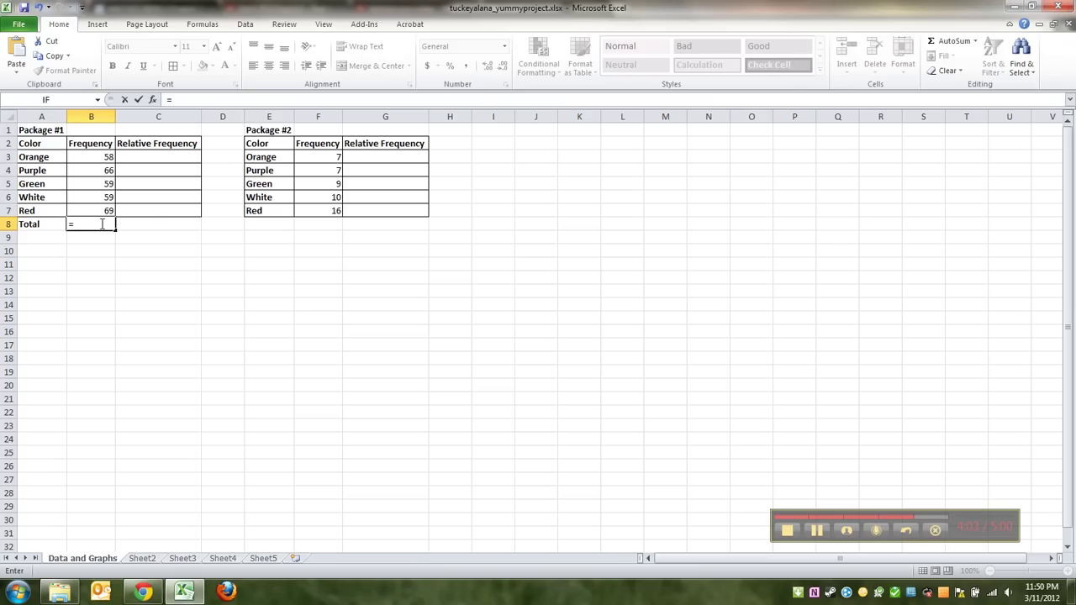
pyautogui.write('SU')
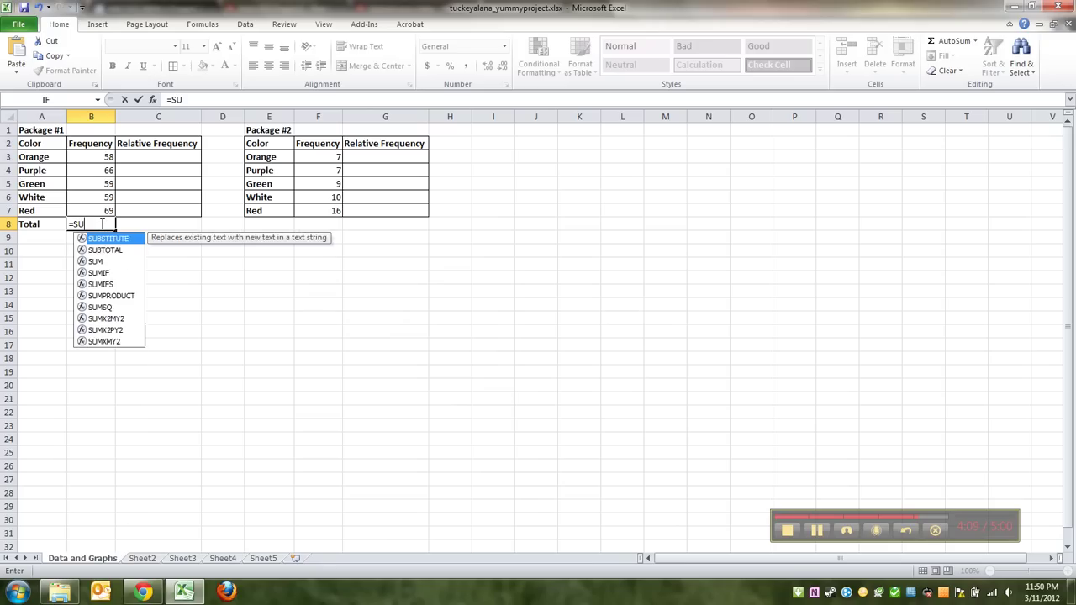
pyautogui.write('M(')
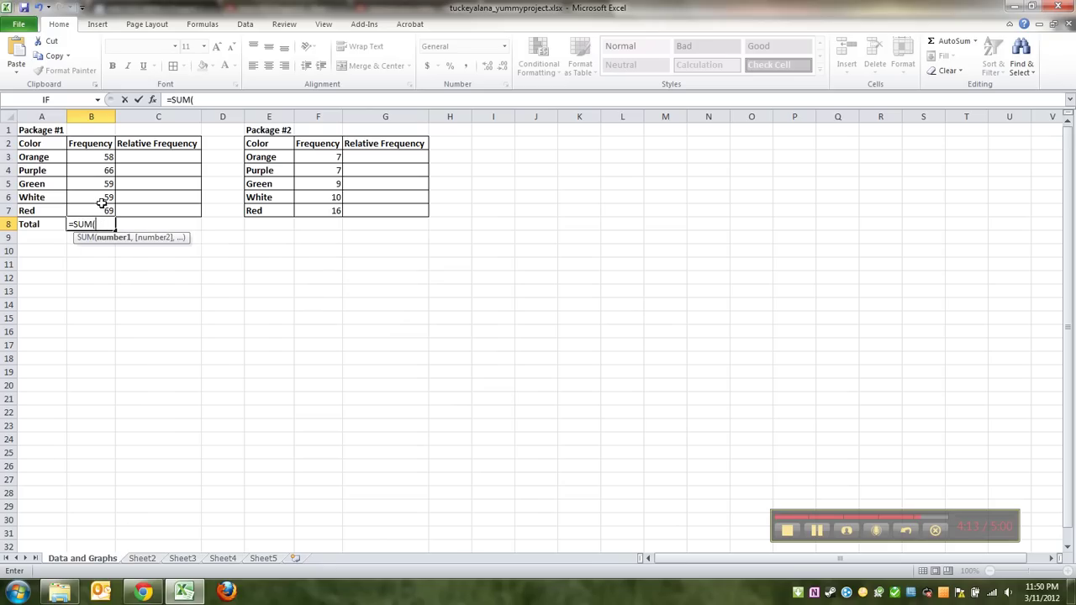
pyautogui.moveTo(103, 158); pyautogui.dragTo(98, 208)
pyautogui.write(')')
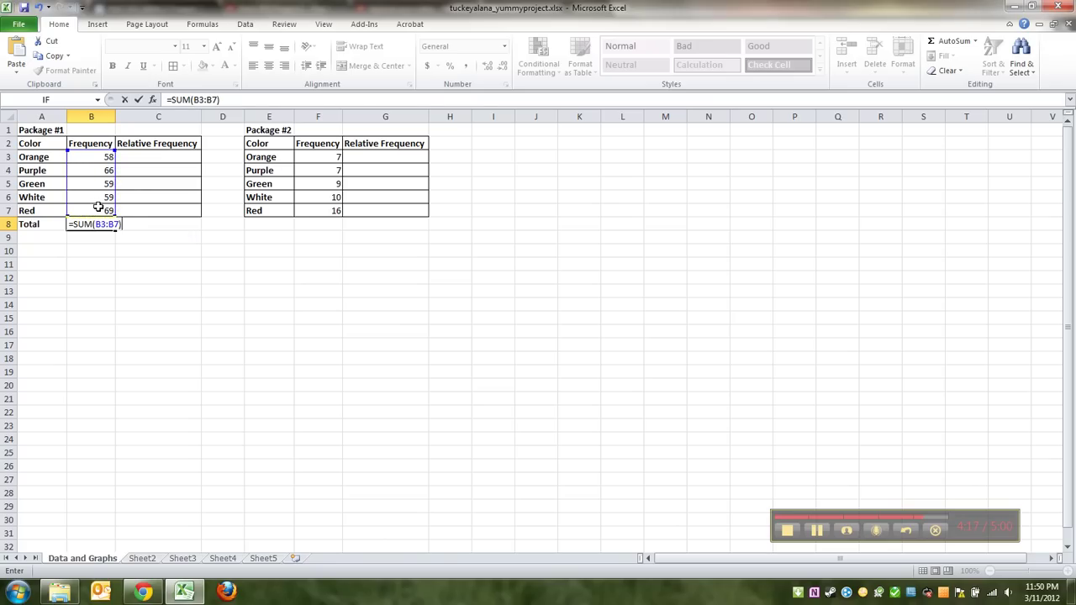
pyautogui.press('Return')
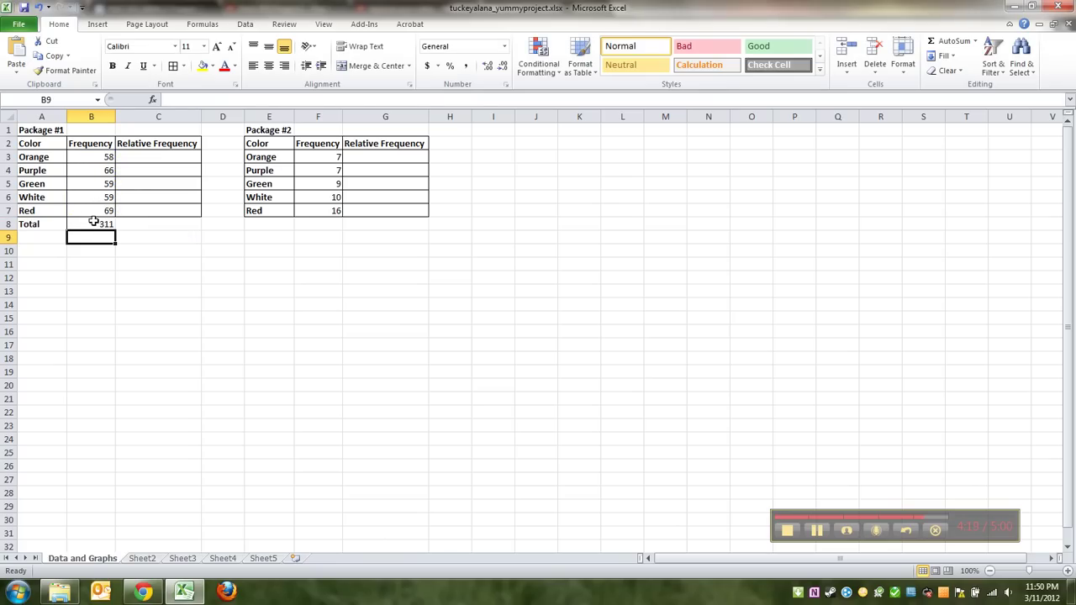
pyautogui.click(93, 222)
pyautogui.hotkey('ctrl', 'b')
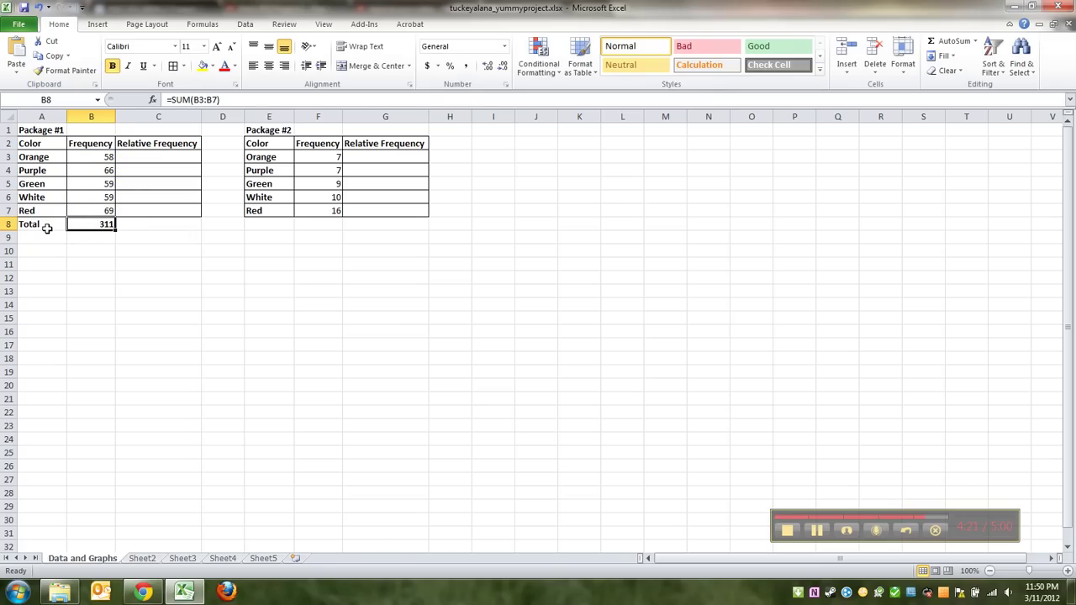
# Zoom the sheet to about 124% so both package tables appear larger.
pyautogui.scroll(2, 122, 211)
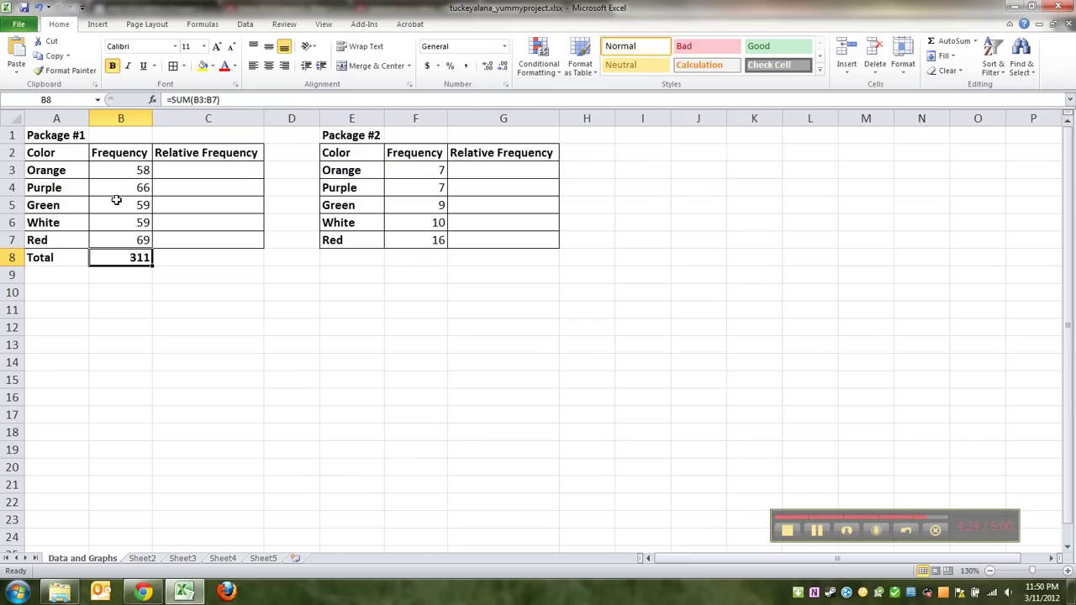
pyautogui.click(126, 277)
pyautogui.click(136, 260)
pyautogui.scroll(-2, 202, 296)
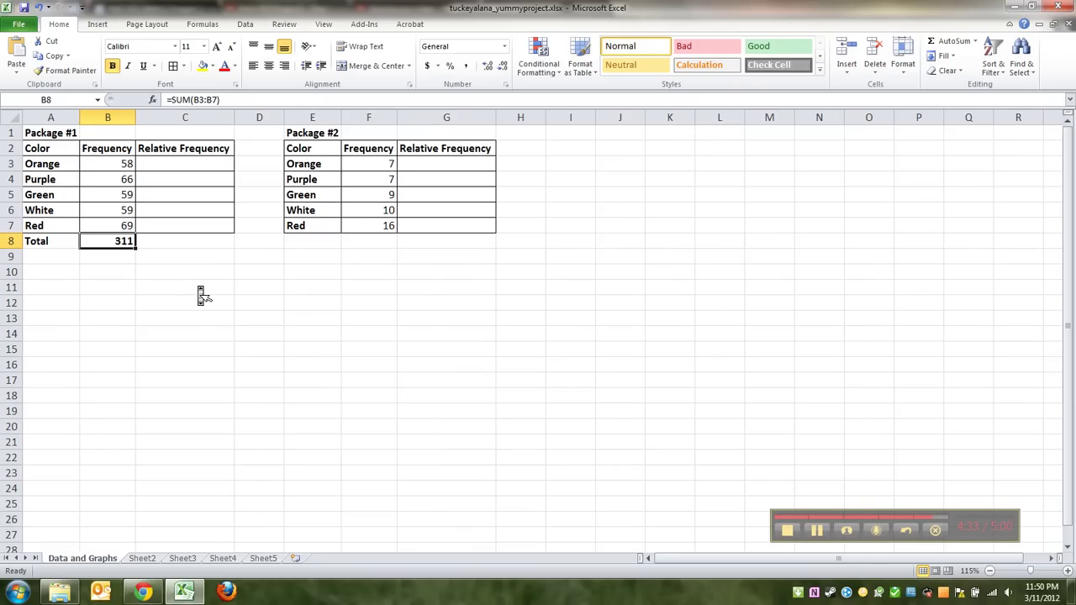
pyautogui.scroll(1, 198, 286)
pyautogui.scroll(1, 201, 291)
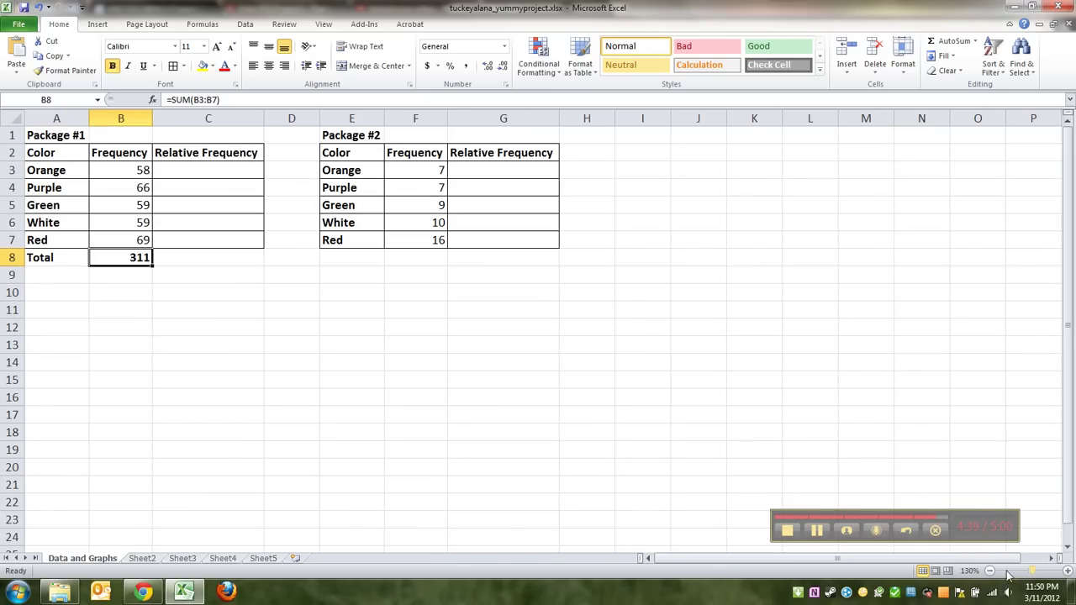
pyautogui.moveTo(1036, 571); pyautogui.dragTo(1036, 573)
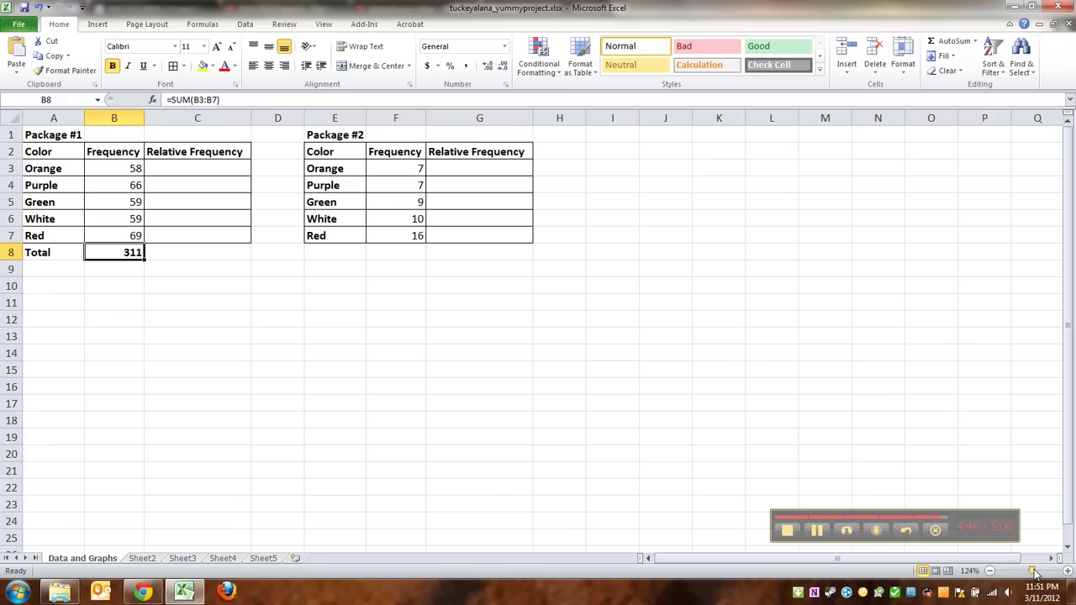
# Enter =SUM(F3:F7) in F8 to total the Package #2 frequencies as 49.
pyautogui.click(379, 252)
pyautogui.write('=sum(')
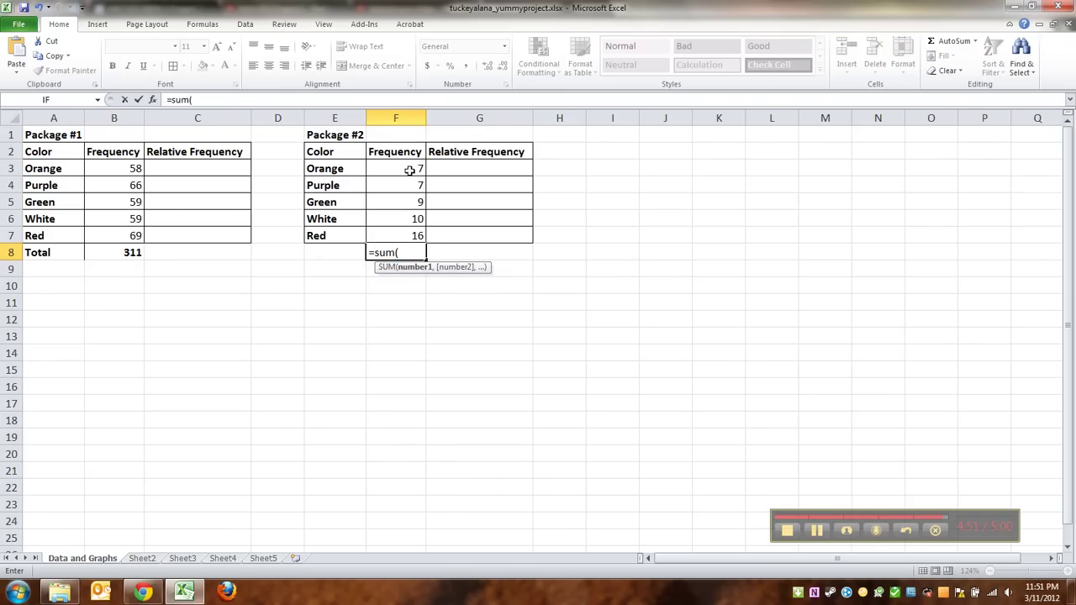
pyautogui.moveTo(409, 171); pyautogui.dragTo(409, 236)
pyautogui.write(')')
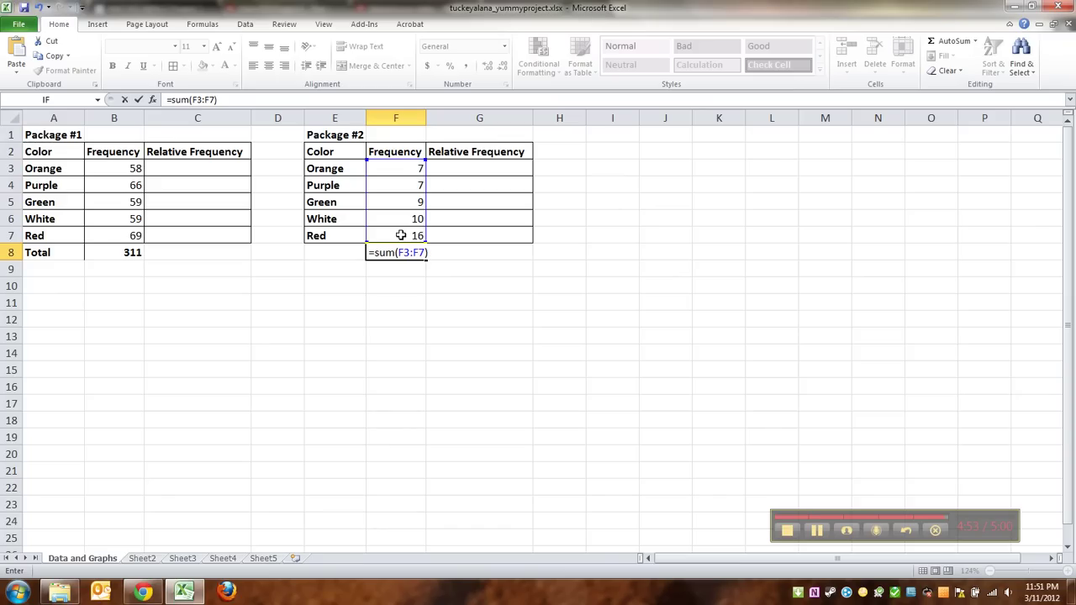
pyautogui.press('Return')
pyautogui.click(401, 252)
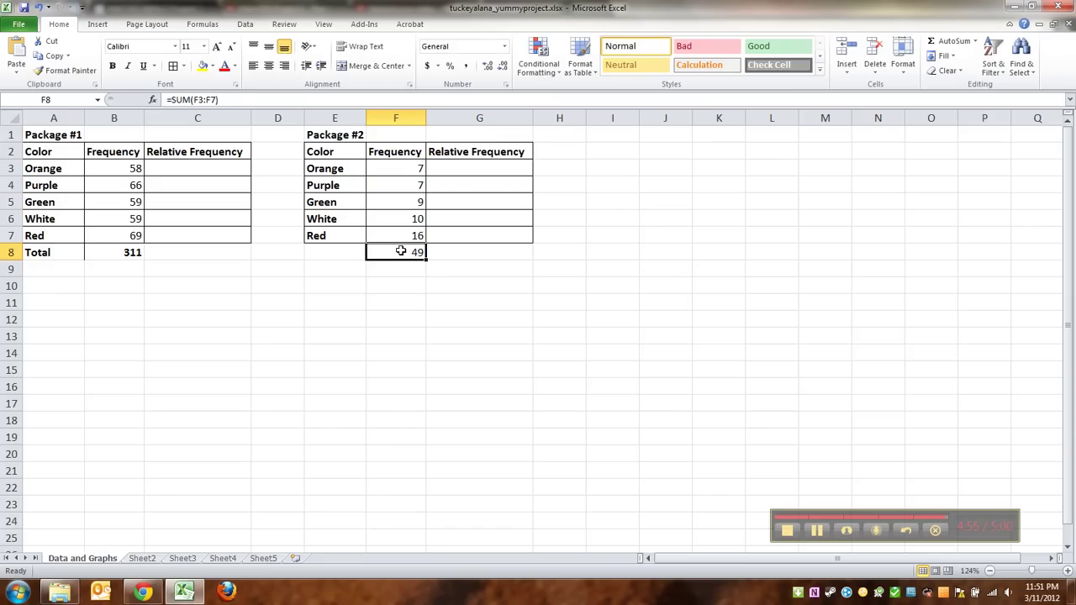